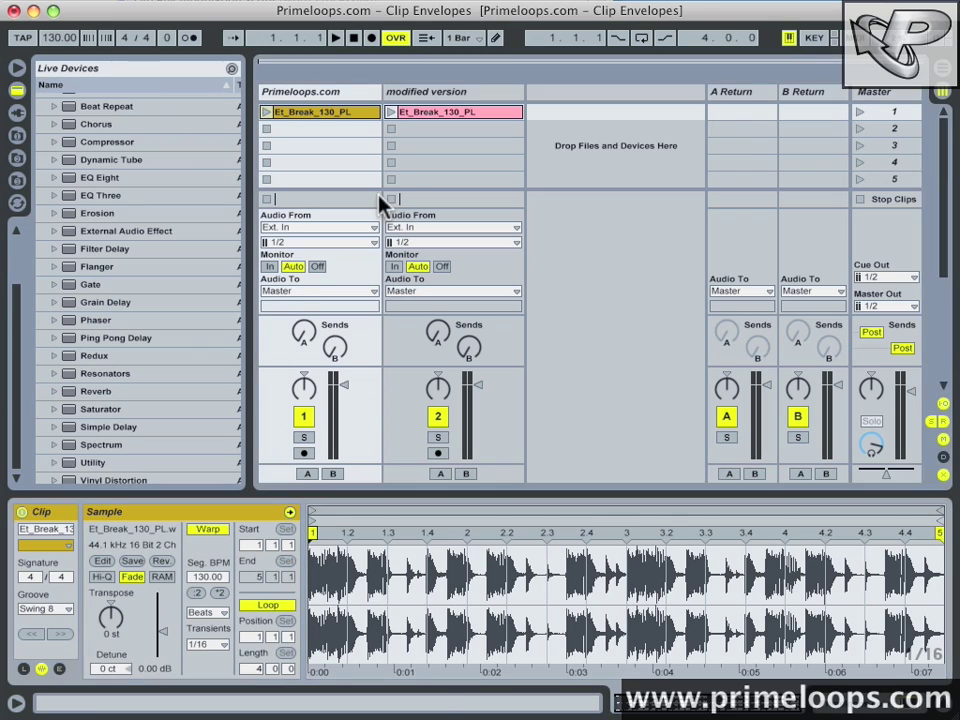
- Select the Et_Break_130_PL clip and show its Envelopes box in Clip View
click(322, 120)
click(59, 669)
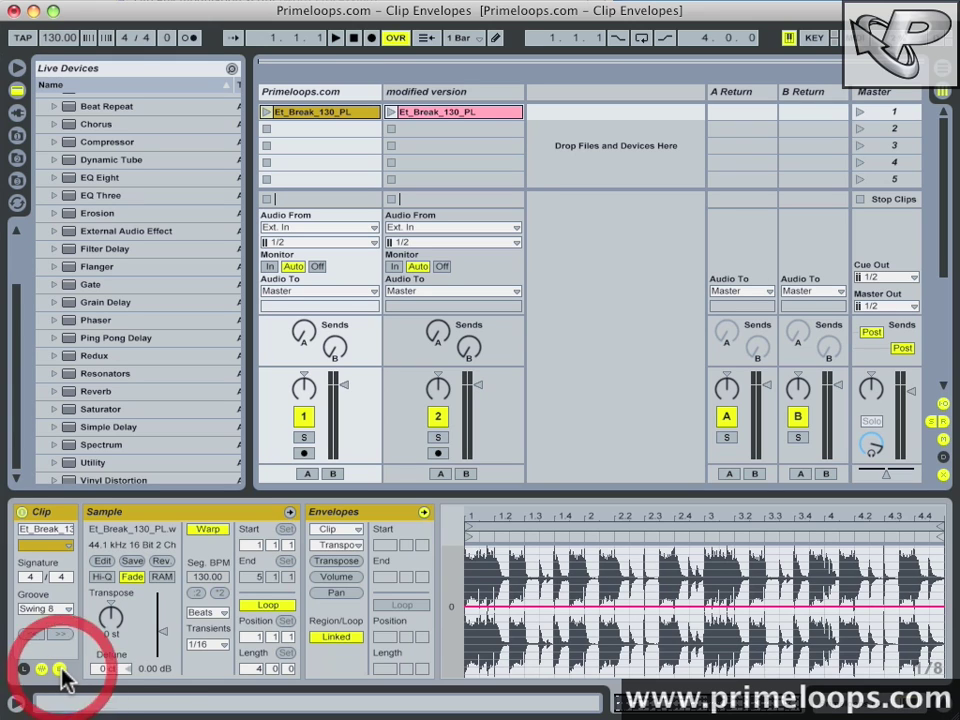
click(347, 532)
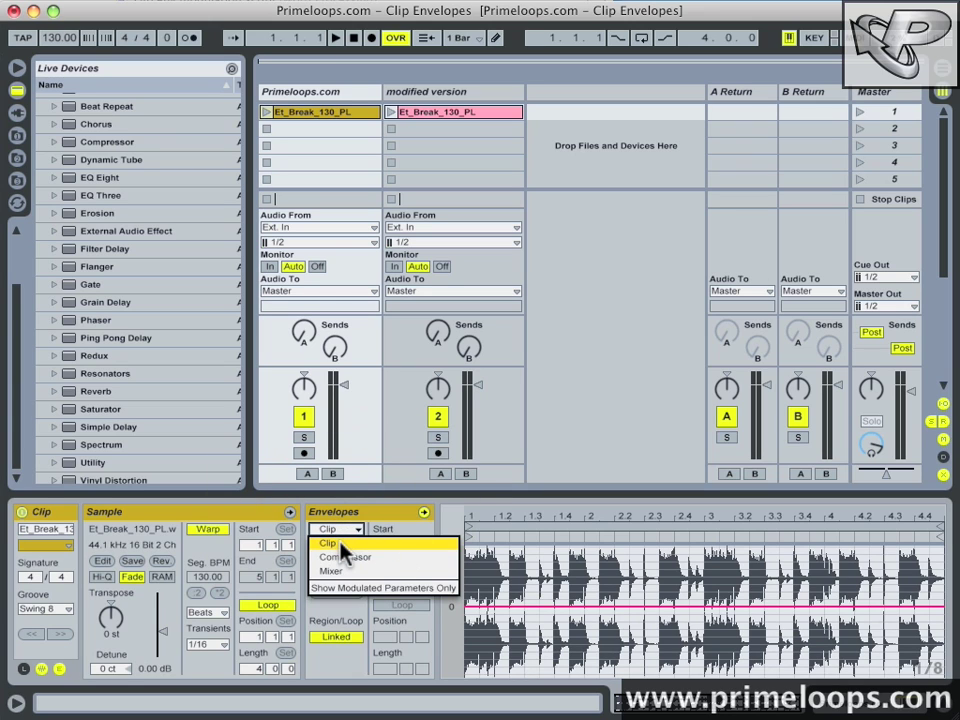
click(341, 543)
click(355, 548)
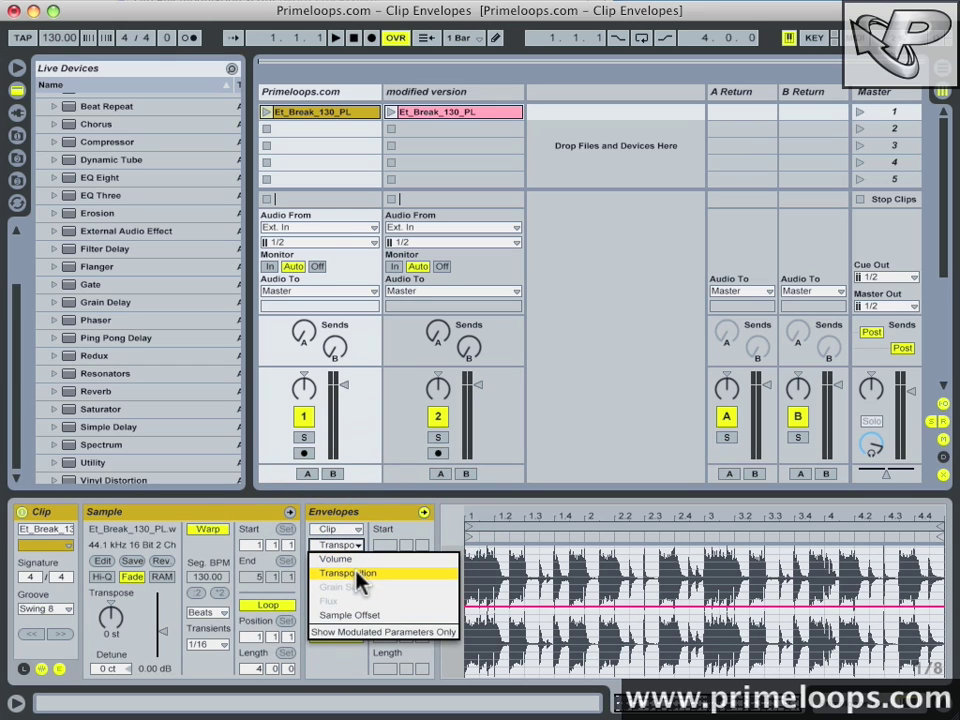
click(358, 581)
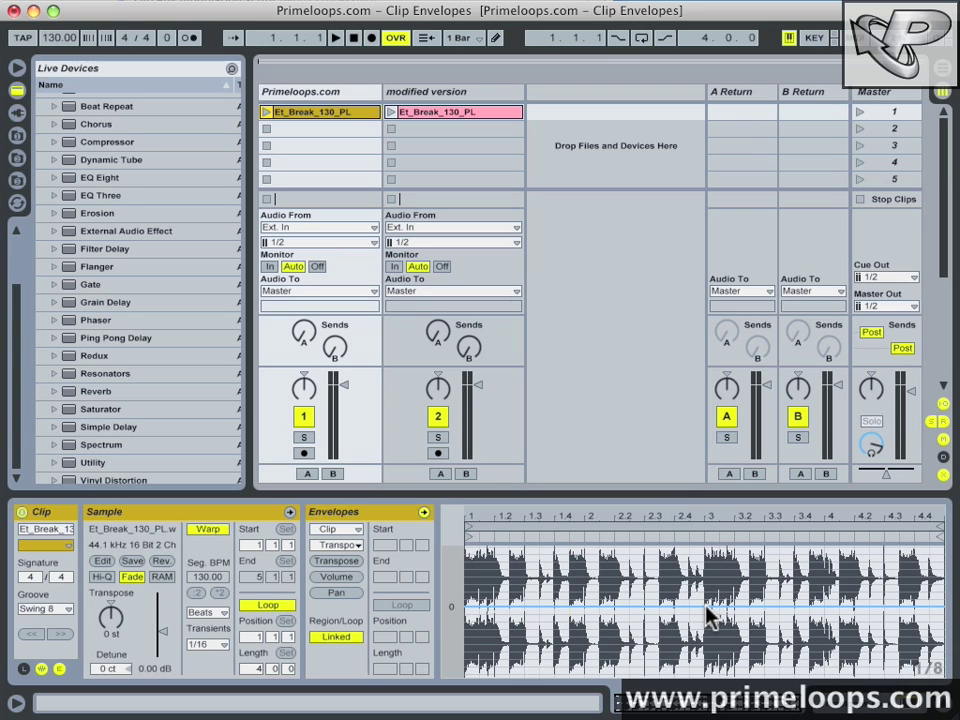
click(360, 113)
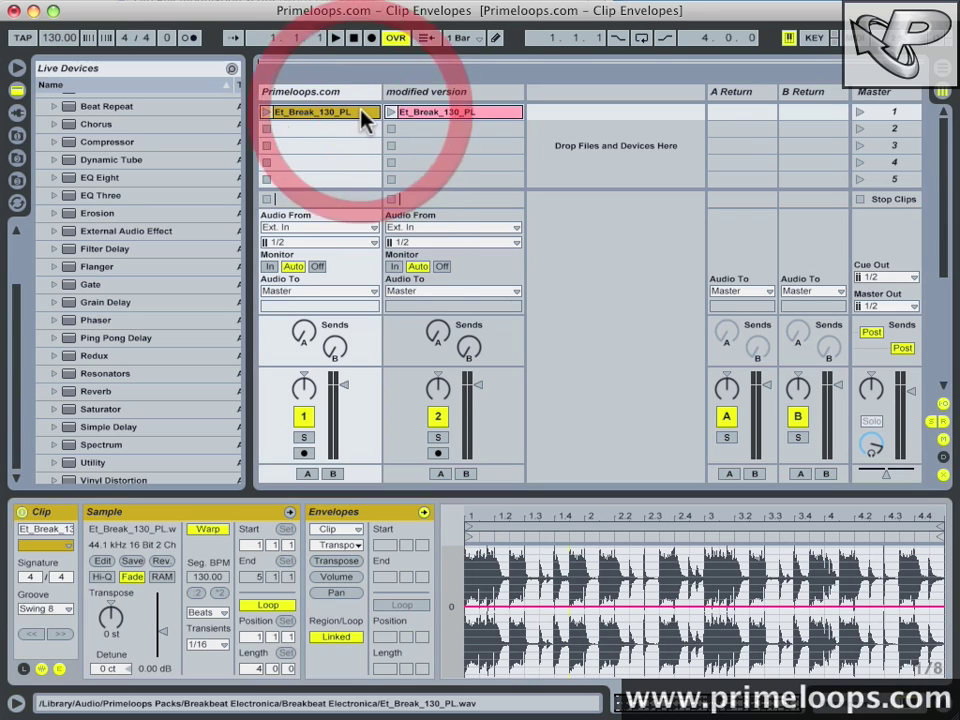
click(313, 114)
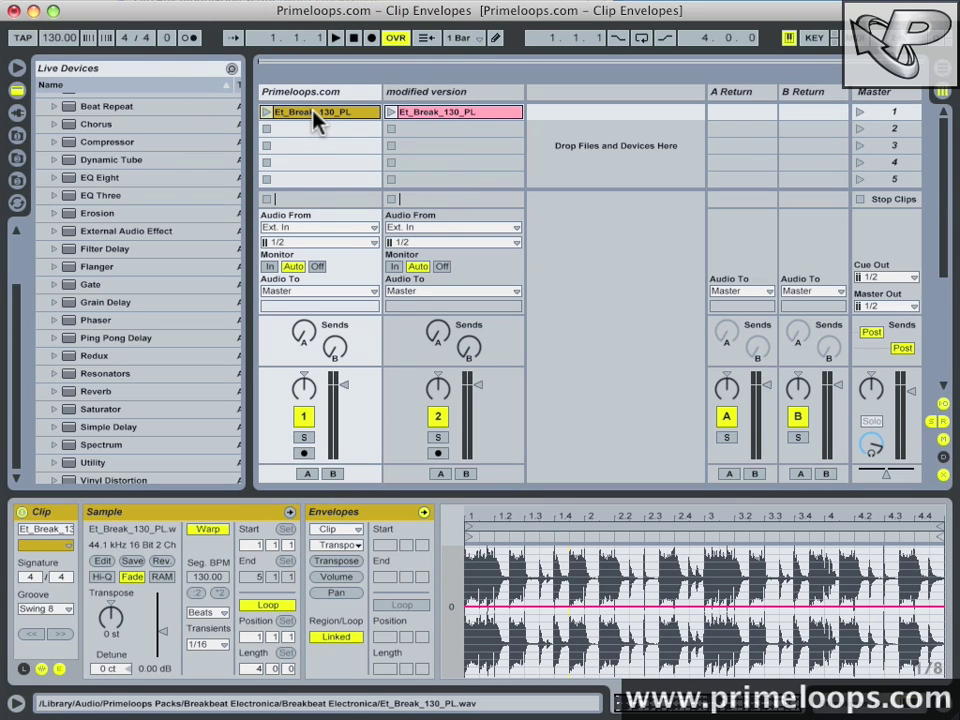
click(312, 113)
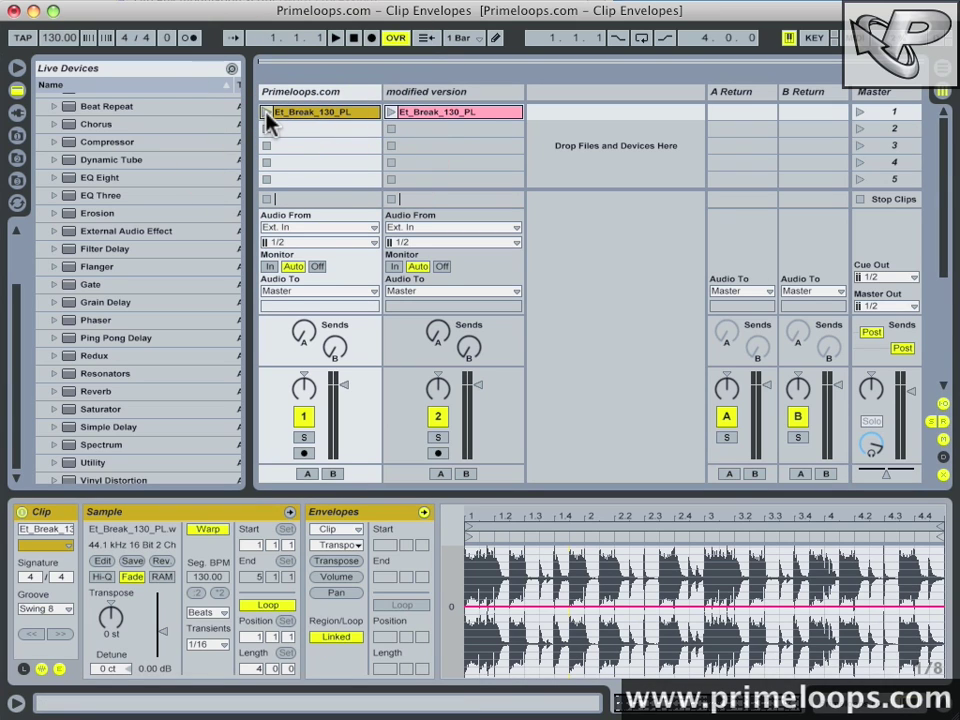
click(267, 113)
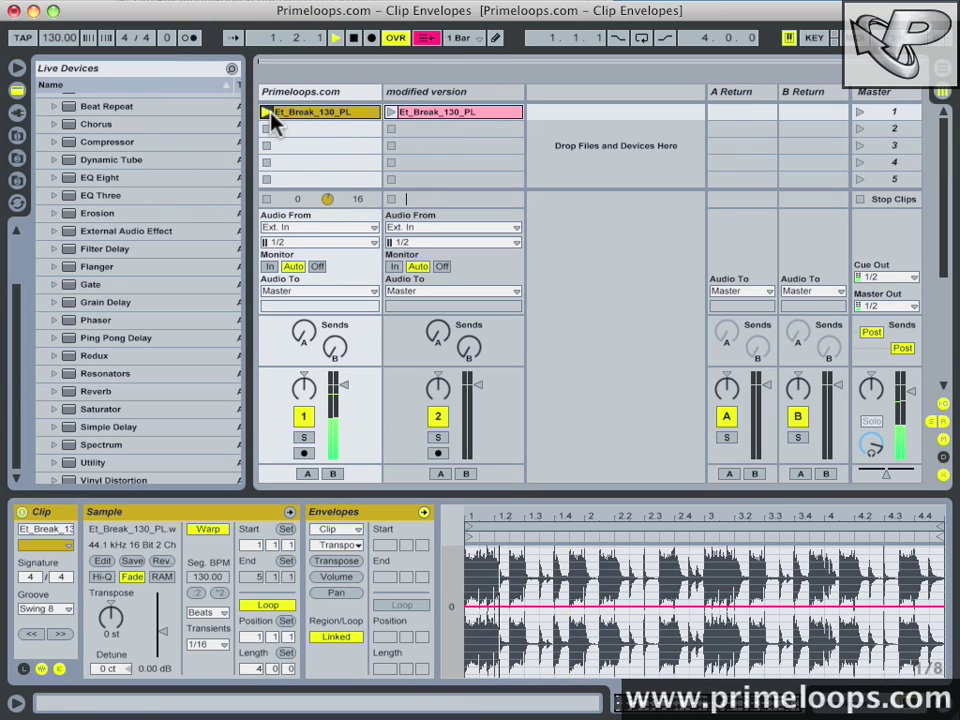
click(267, 199)
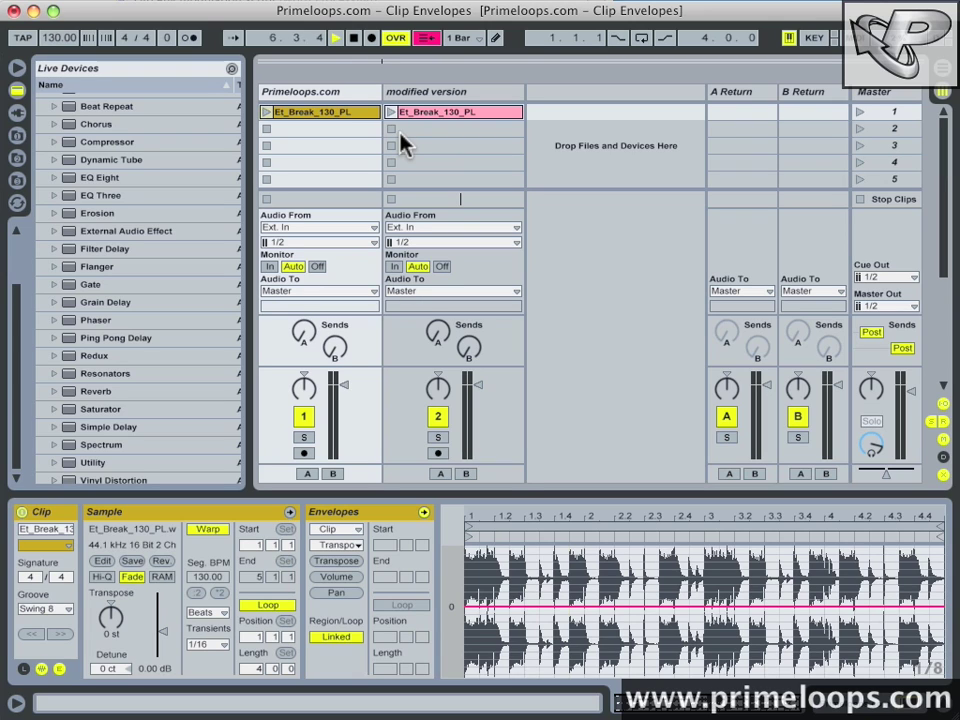
key(space)
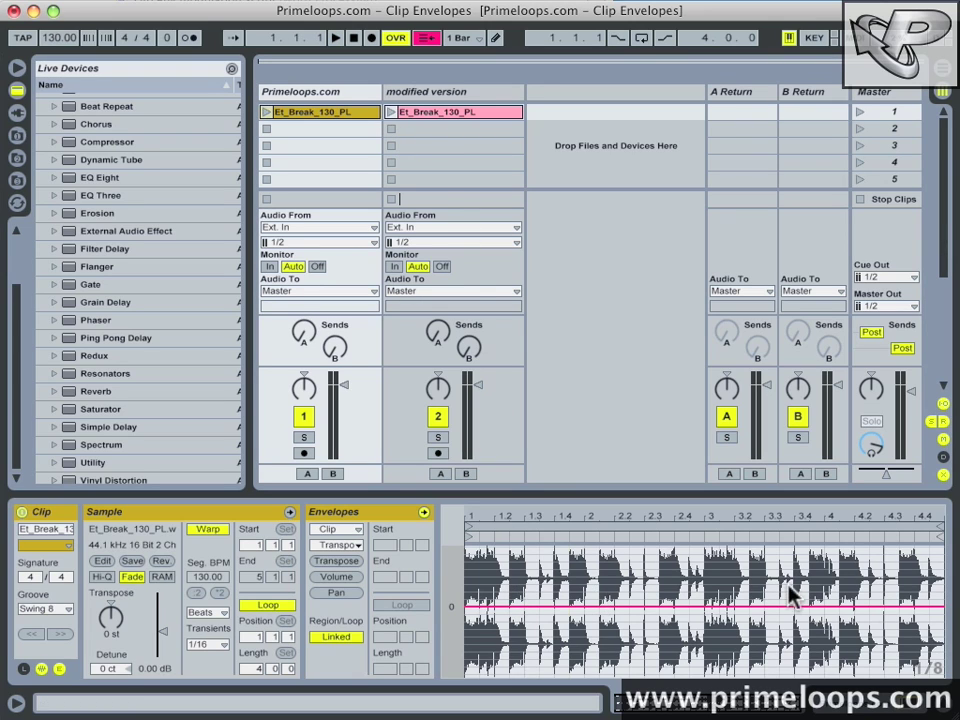
click(600, 607)
- Add transposition breakpoints near beats 2.3 and 2.4 and raise that stretch to +2 st
click(603, 614)
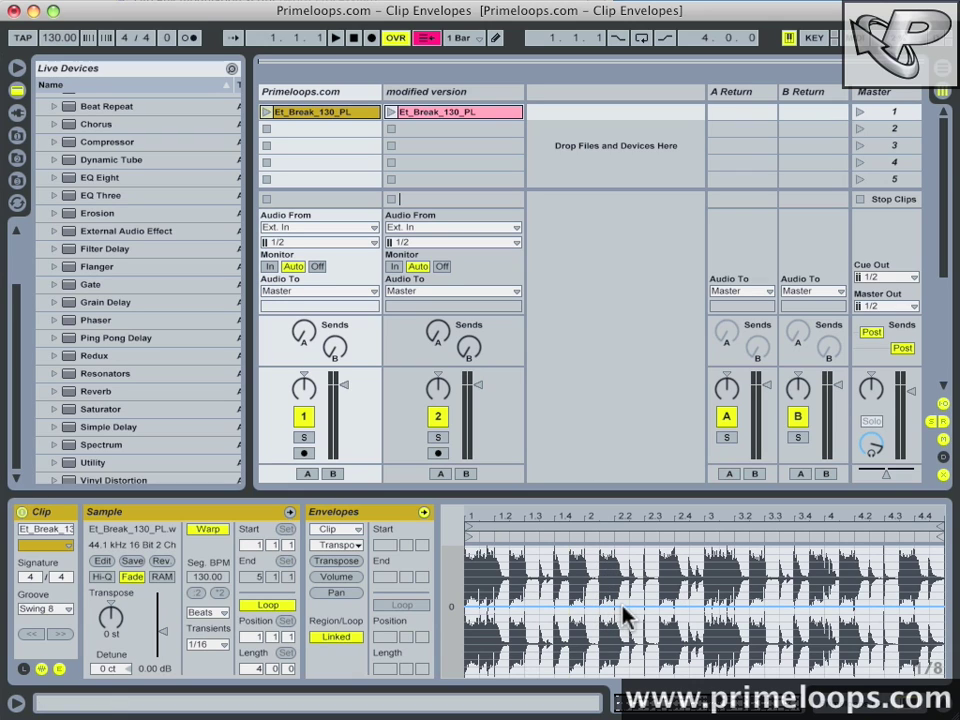
click(499, 609)
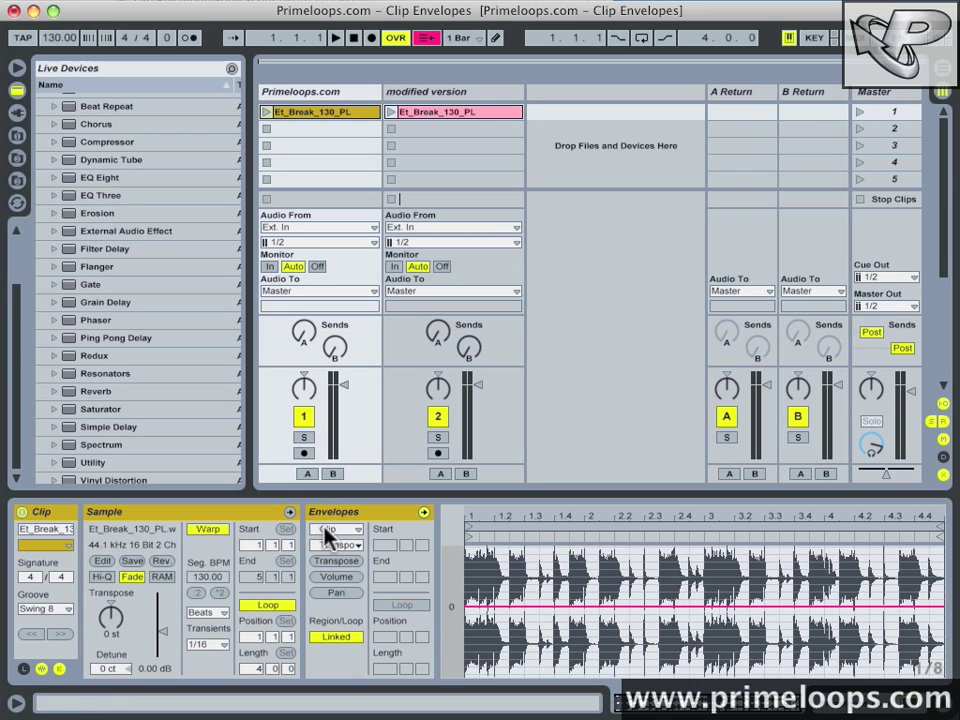
click(647, 619)
click(645, 608)
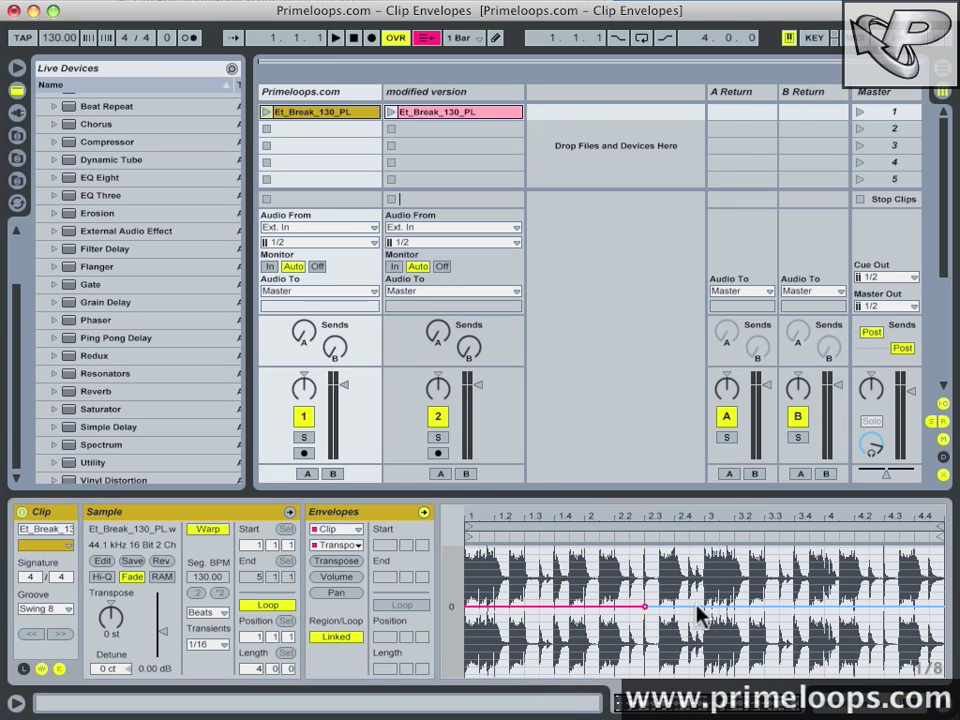
click(689, 607)
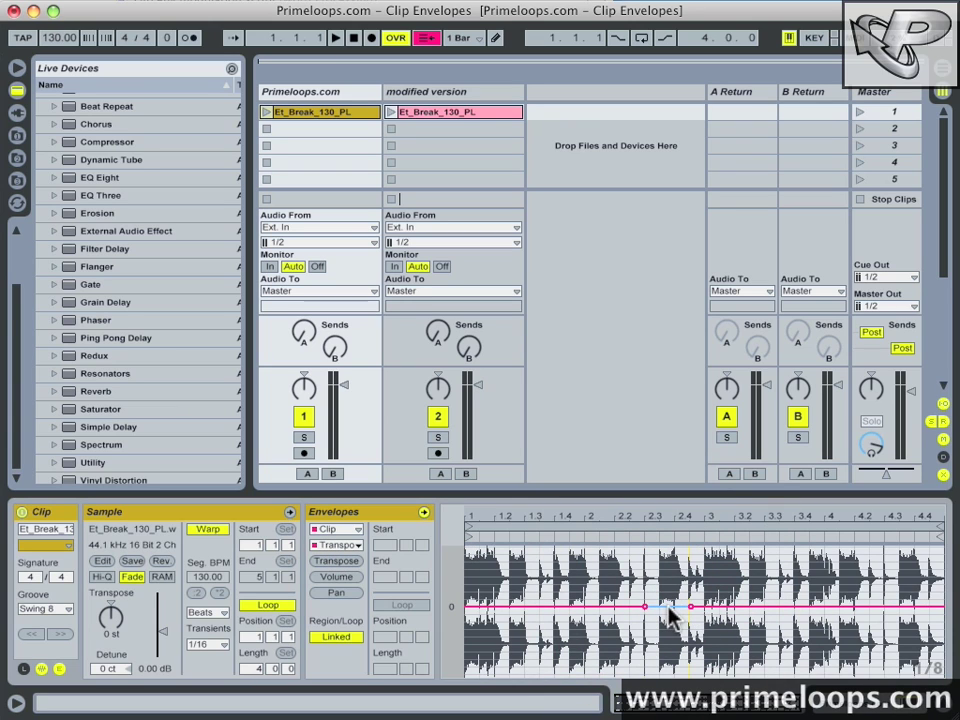
drag(666, 607, 692, 598)
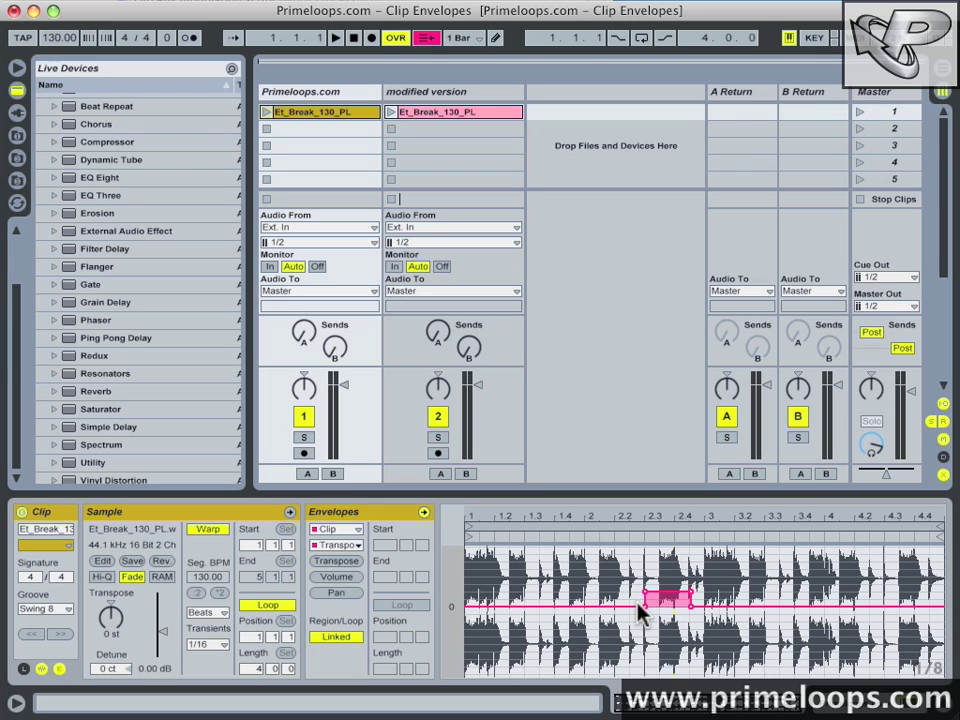
mouse_move(640, 591)
click(349, 122)
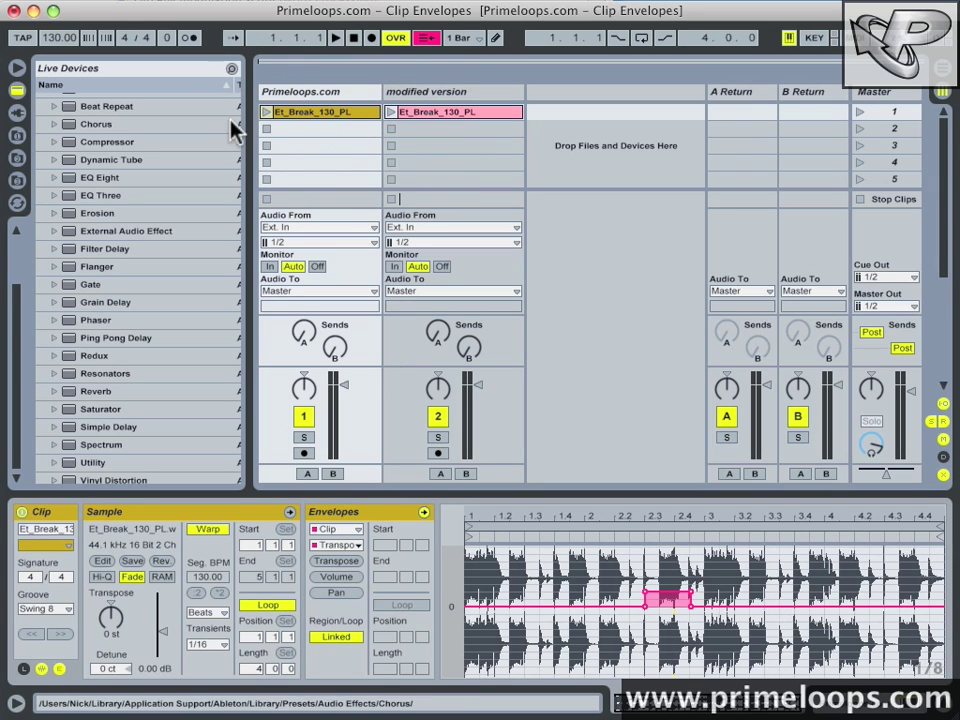
- Play the break and raise the transposition at the hit around beat 4 to +2 st
click(267, 112)
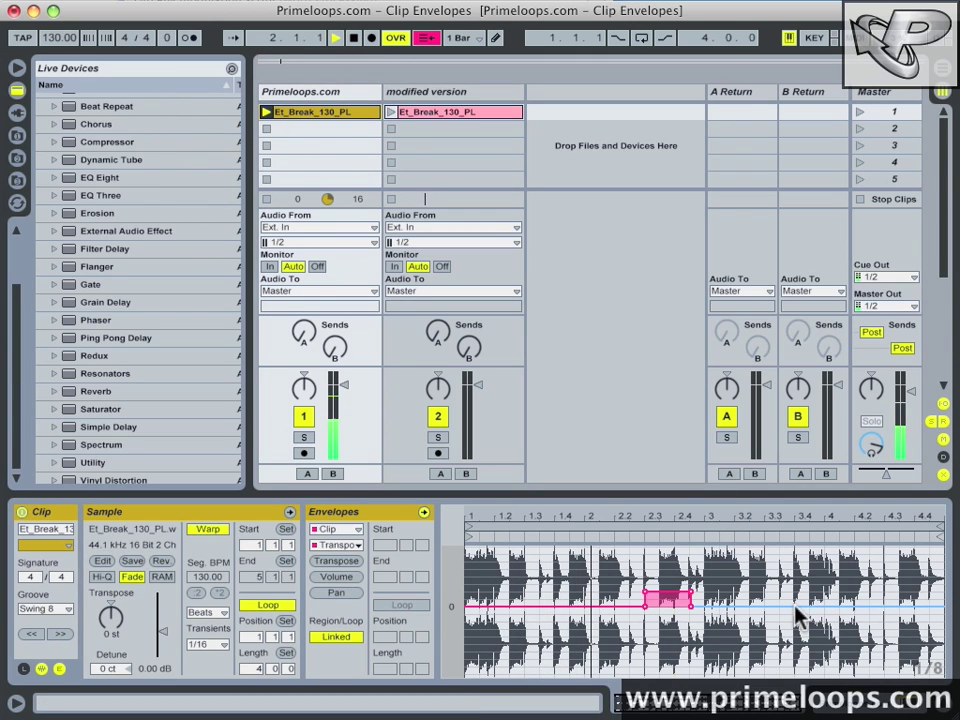
click(821, 607)
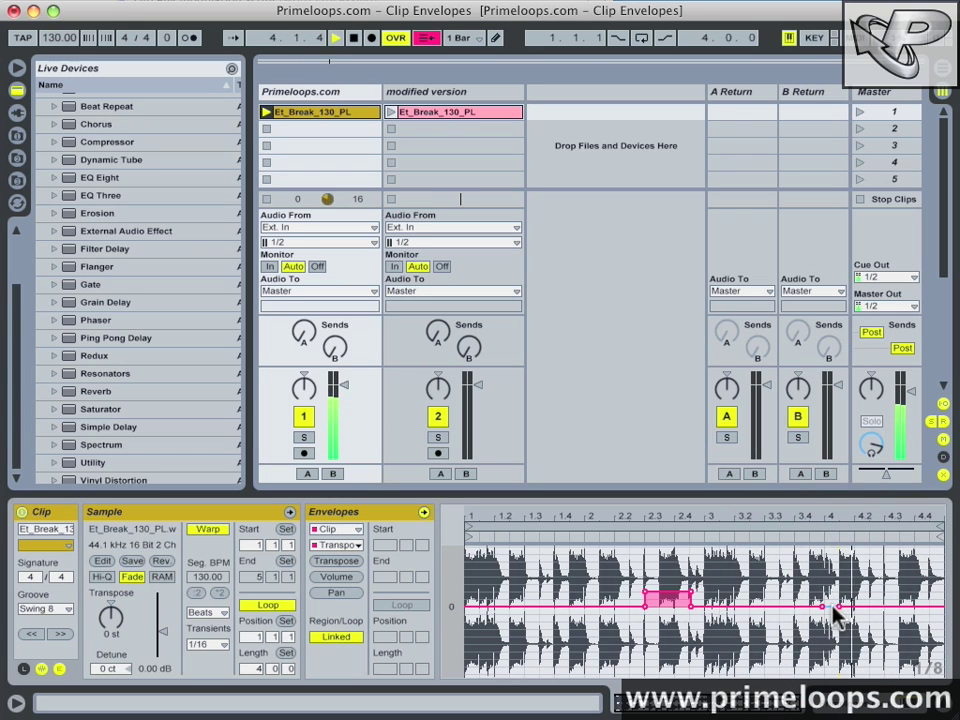
drag(823, 607, 846, 617)
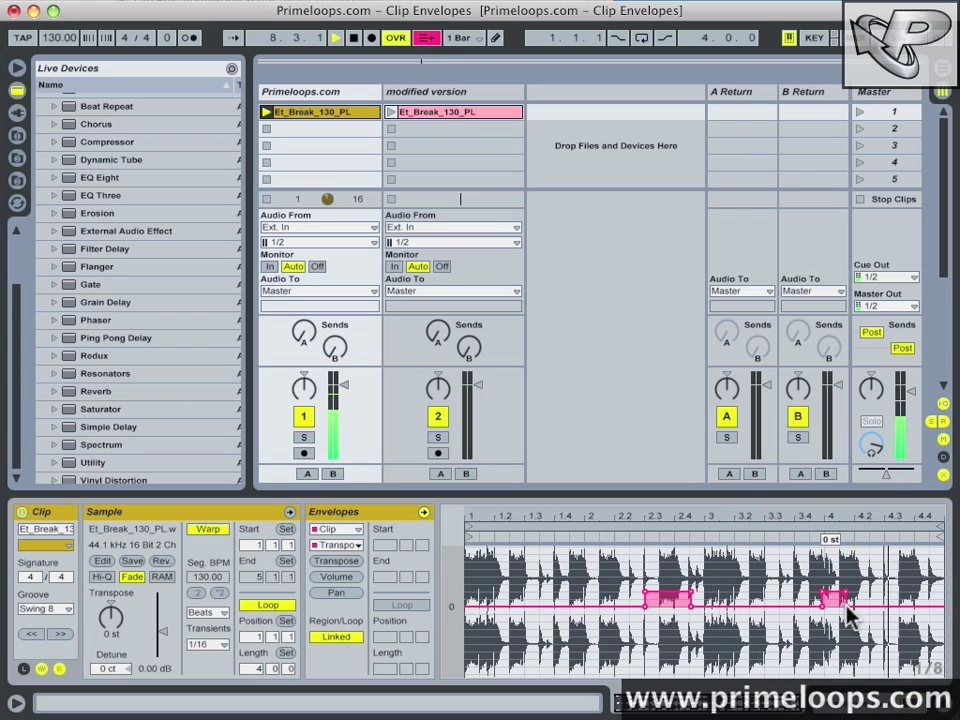
- Add breakpoints at the hit near beat 1.4 and dip the transposition to -0.87 st
click(552, 606)
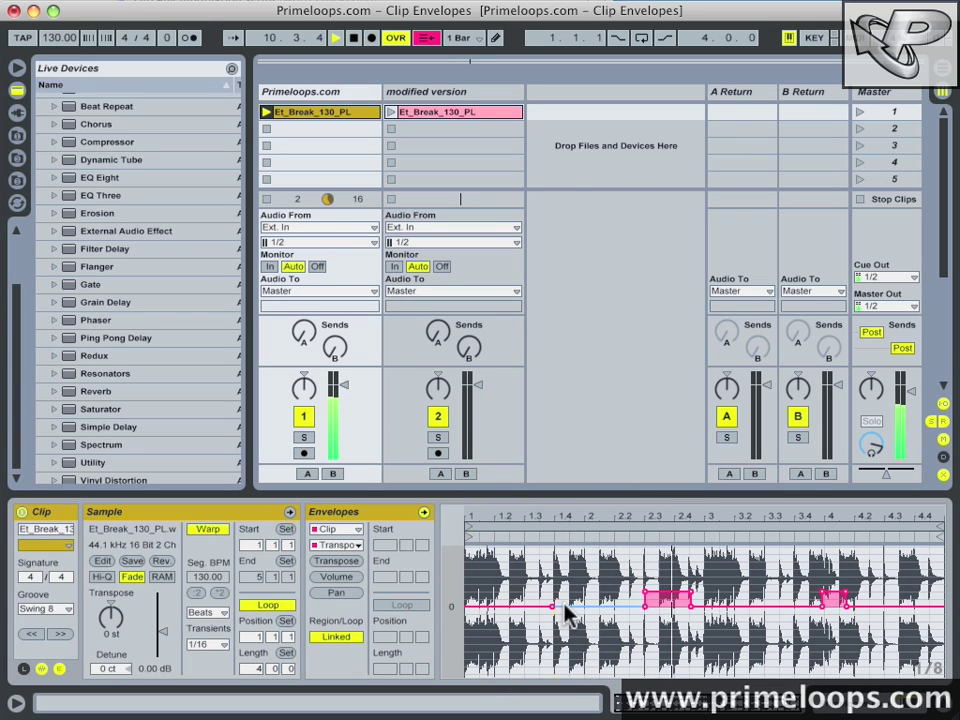
click(565, 606)
drag(565, 606, 566, 620)
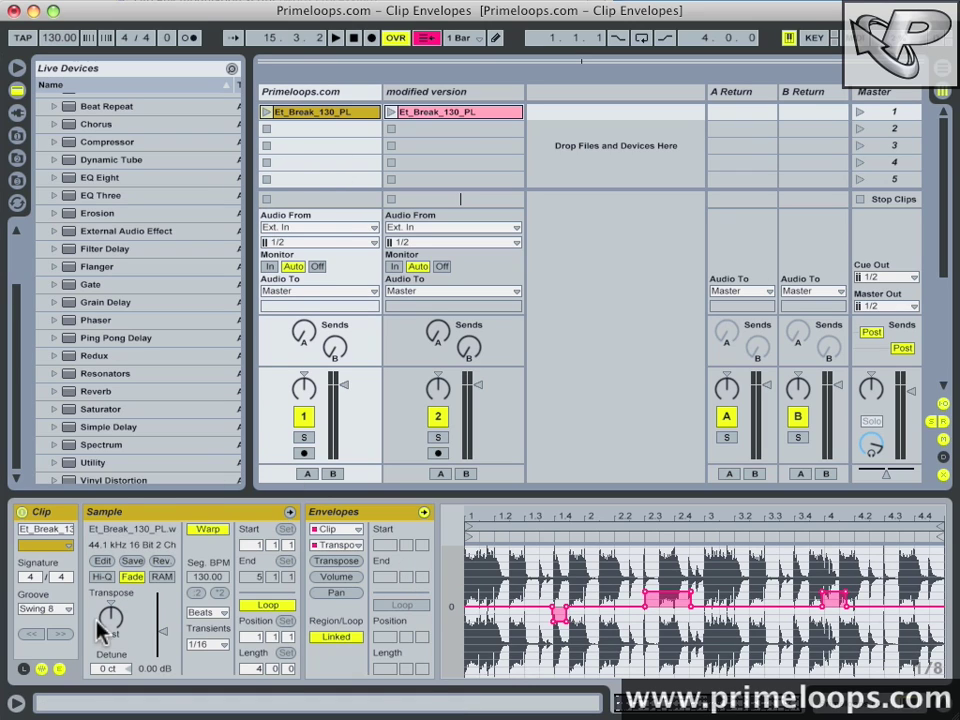
click(60, 670)
click(60, 670)
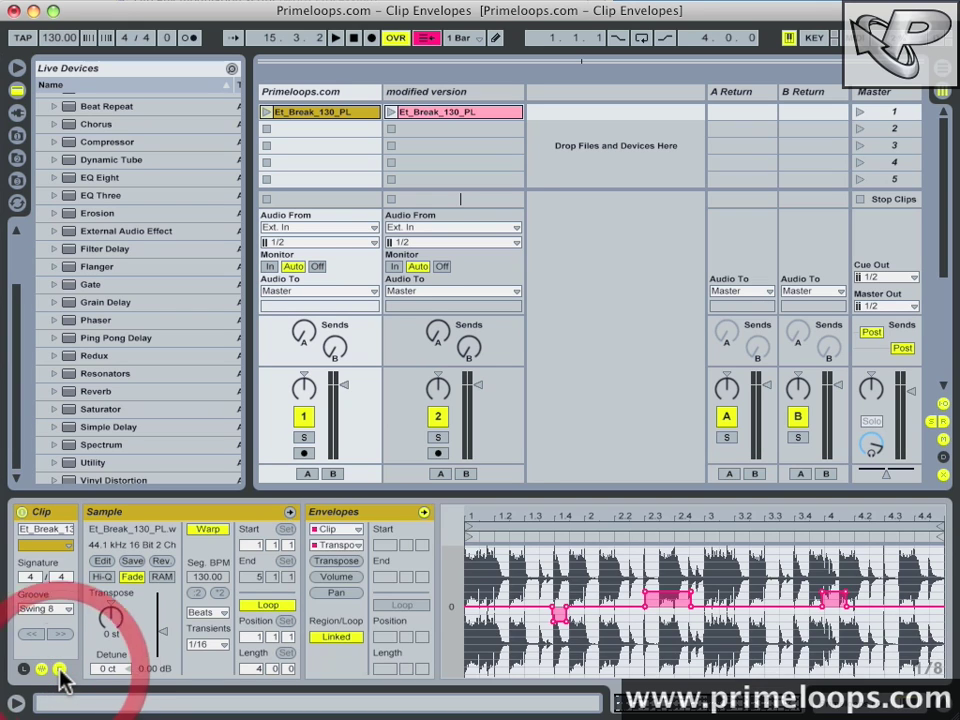
click(60, 670)
click(60, 670)
click(372, 514)
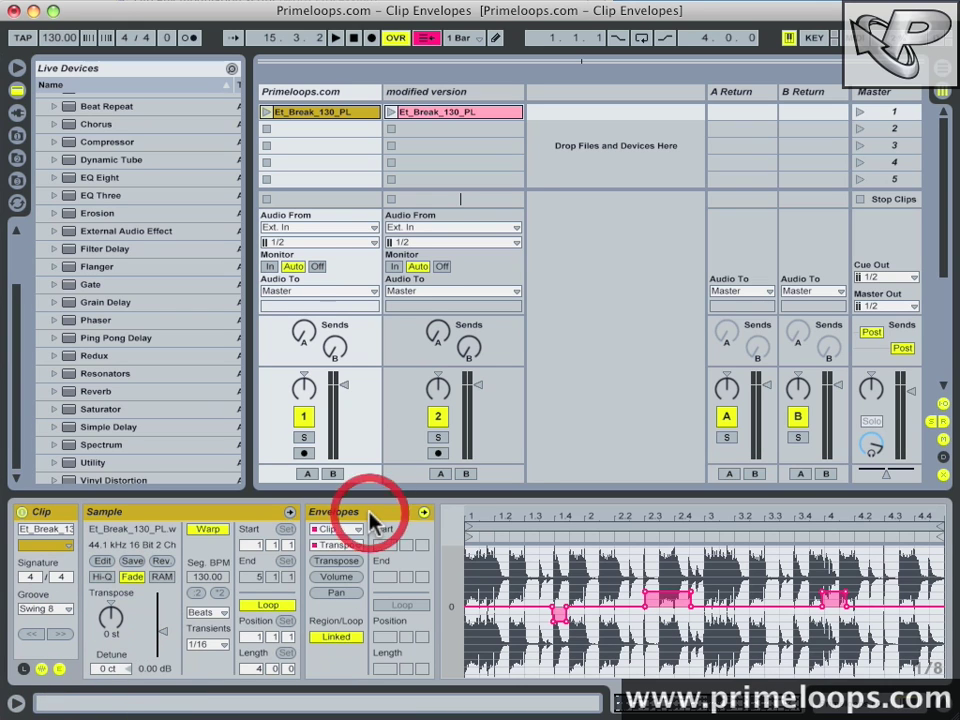
click(322, 531)
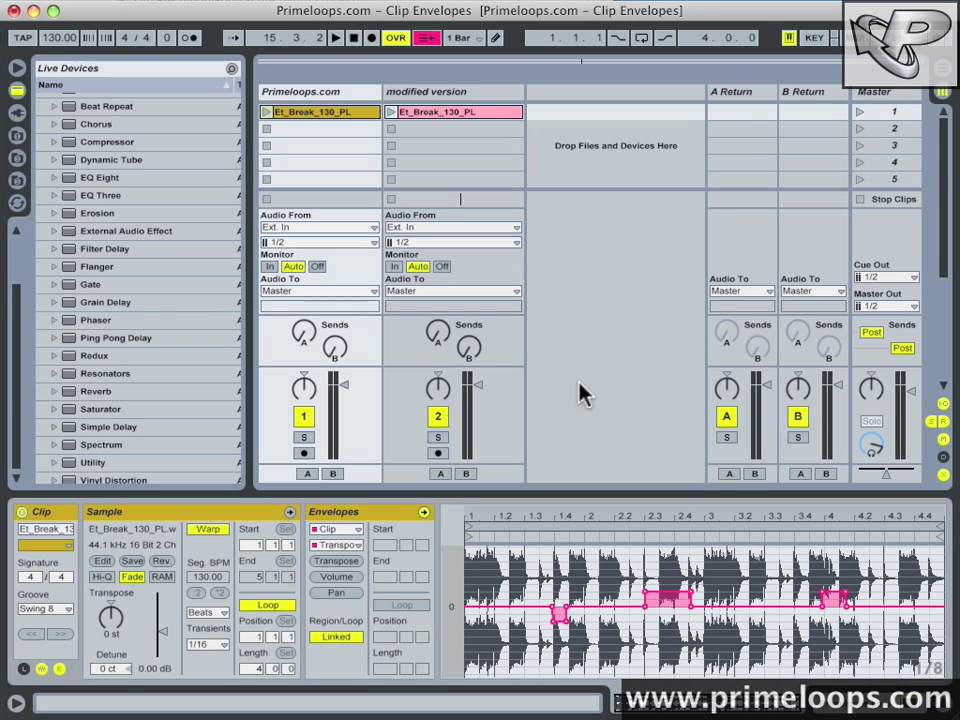
click(356, 93)
click(356, 93)
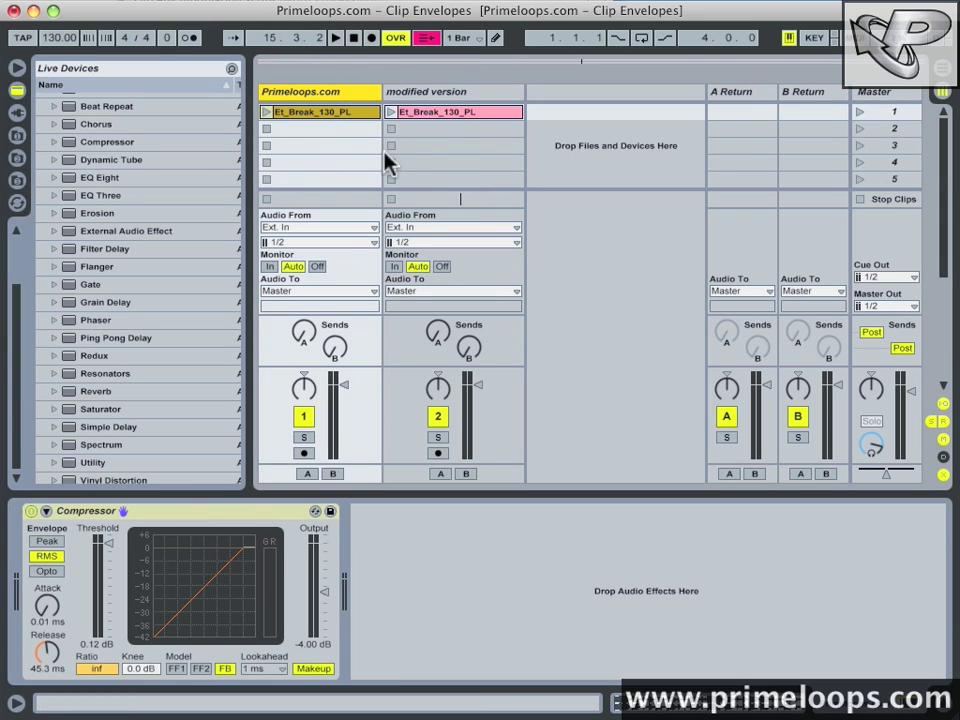
click(349, 96)
click(240, 524)
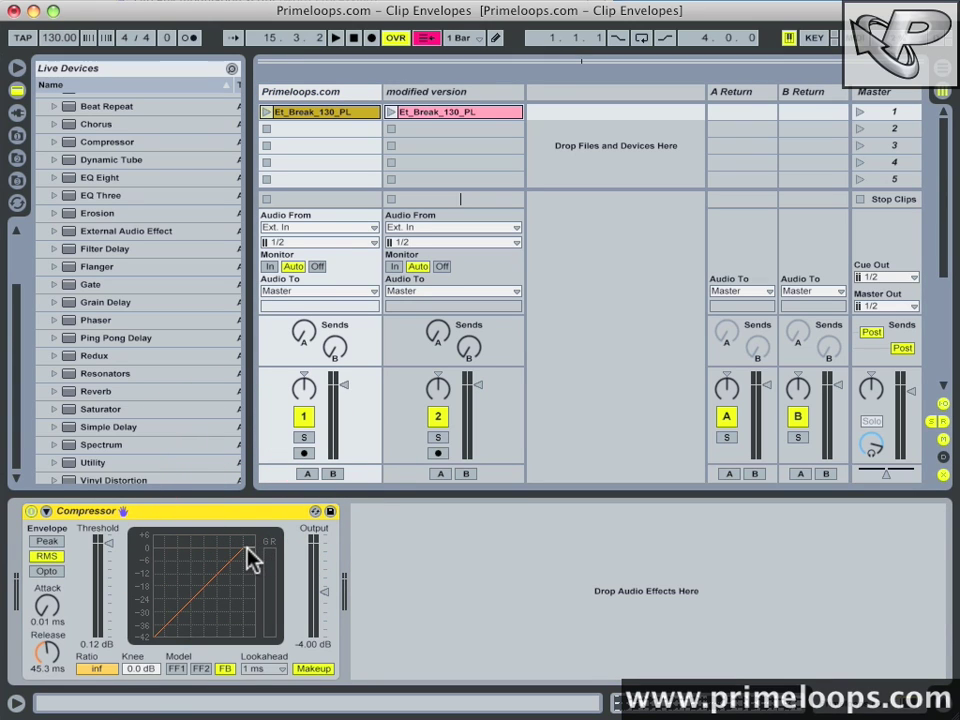
click(196, 522)
mouse_move(897, 397)
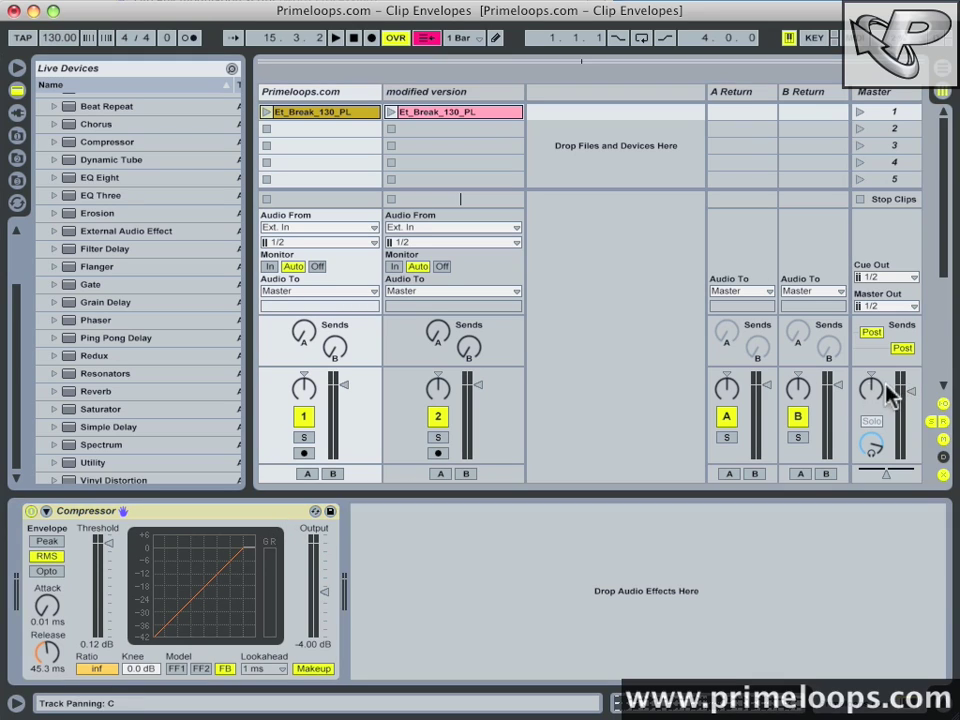
click(886, 390)
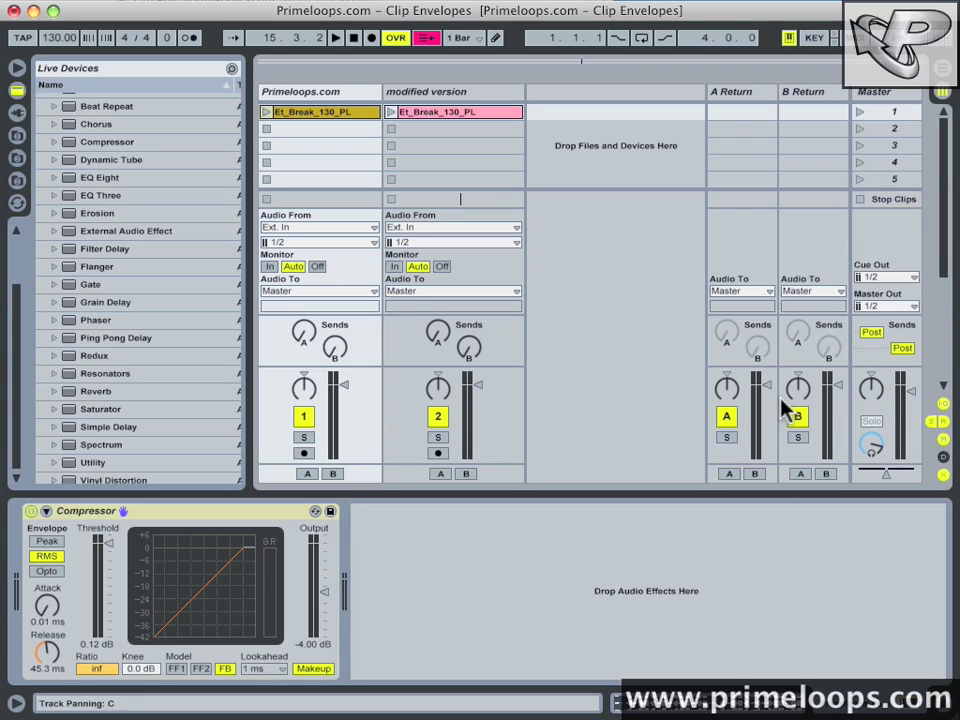
click(232, 512)
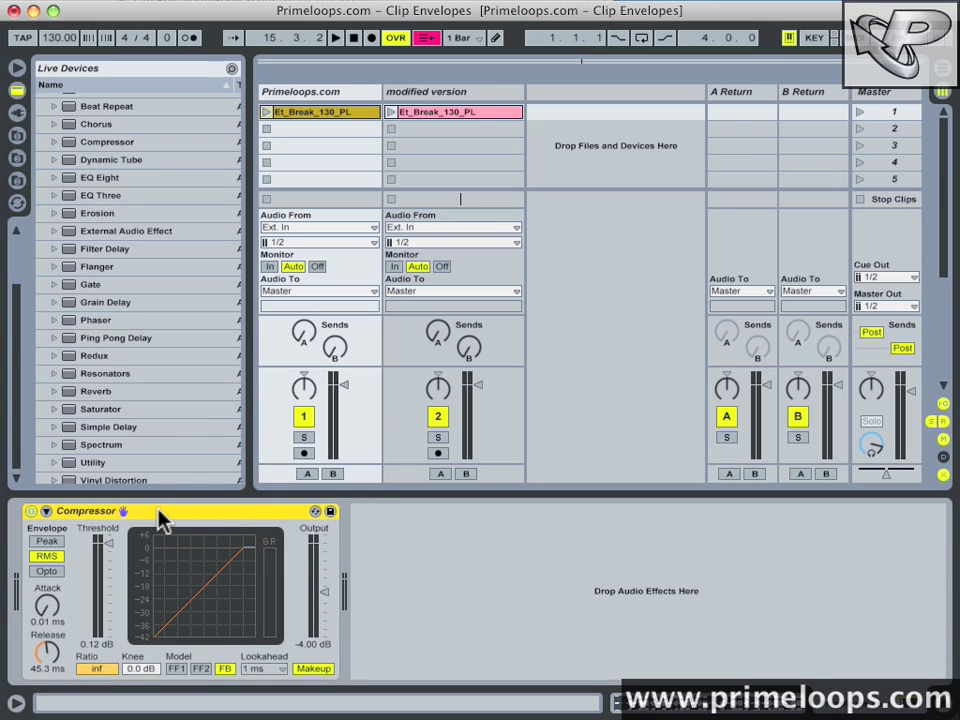
click(218, 520)
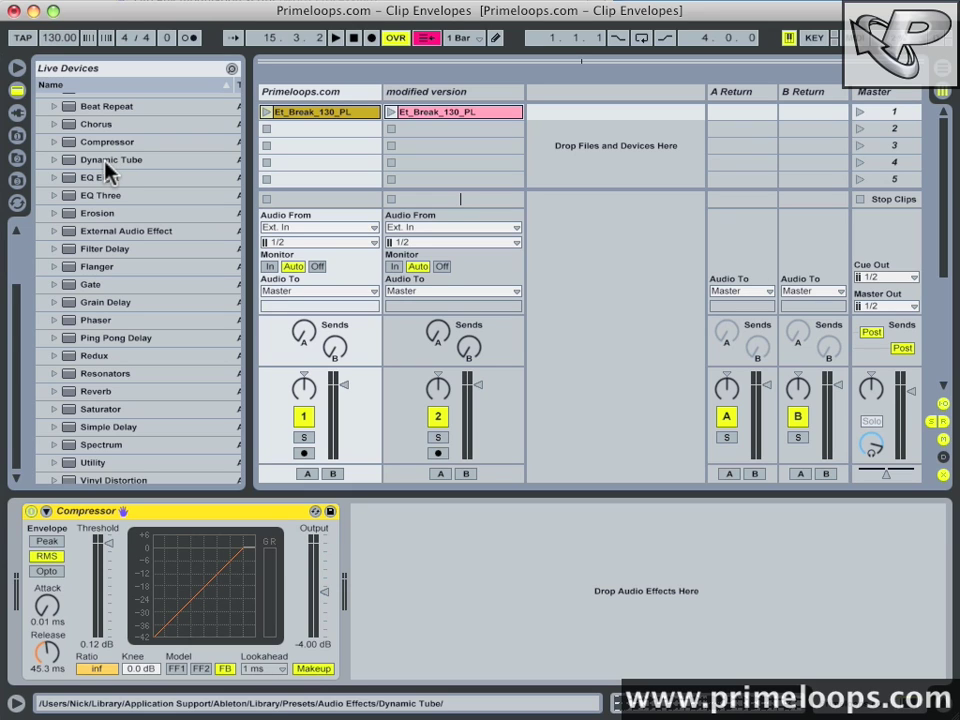
- Insert Redux from the Live Devices browser in front of the Compressor
drag(160, 349, 243, 478)
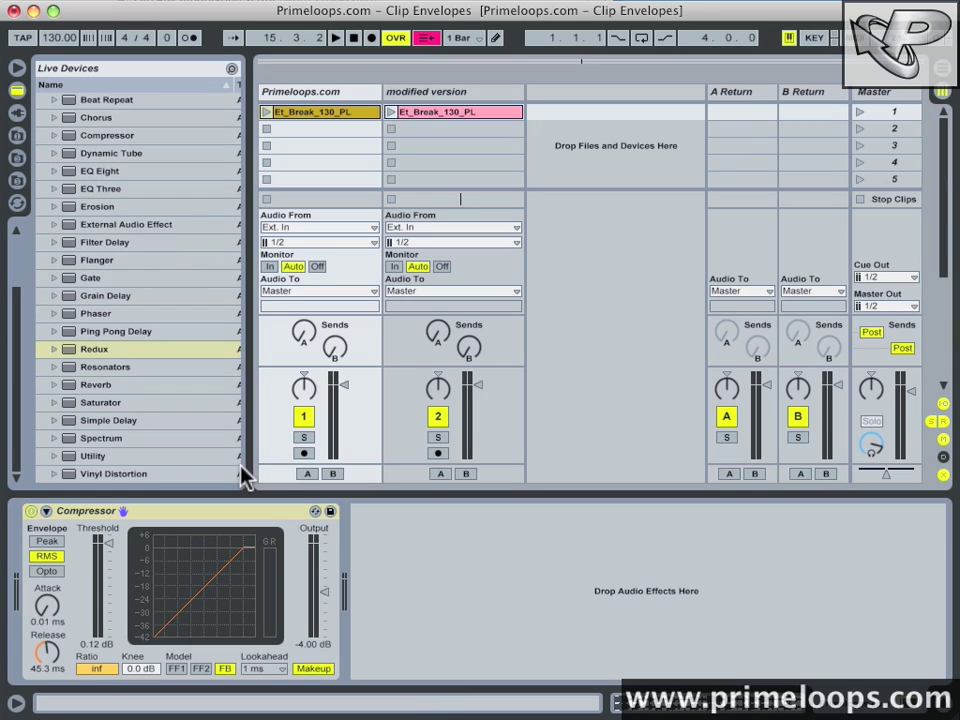
drag(312, 474, 204, 381)
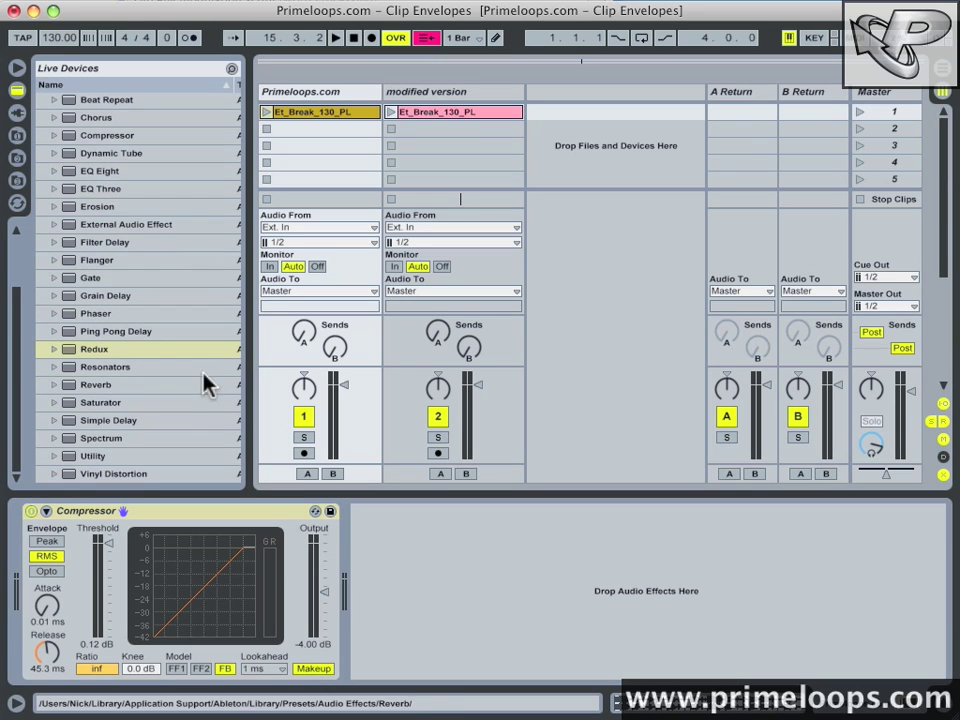
click(108, 350)
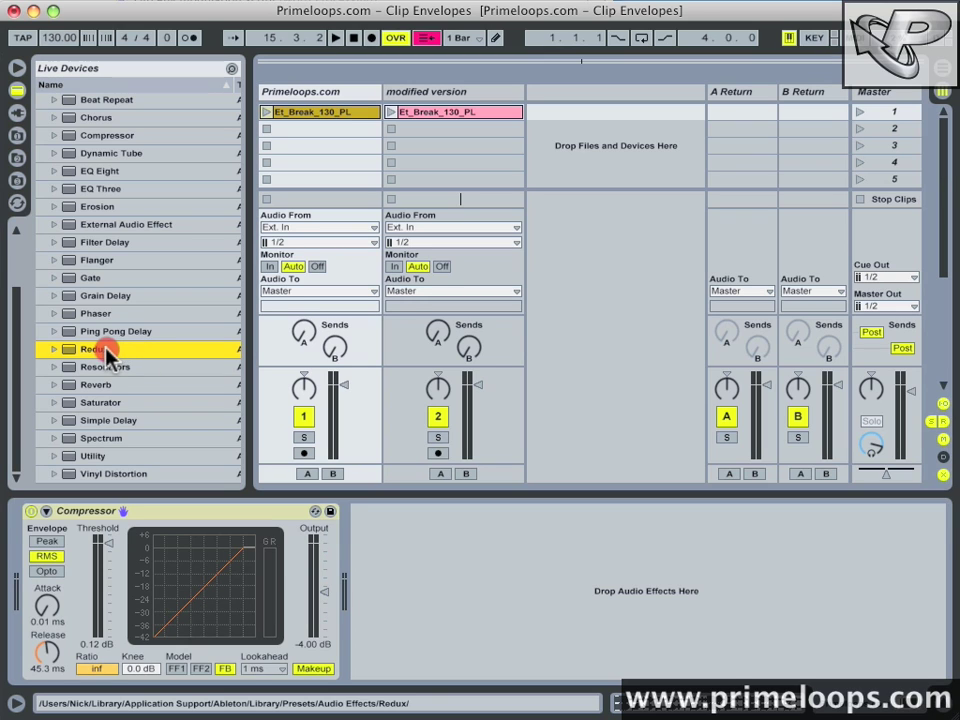
drag(107, 349, 26, 574)
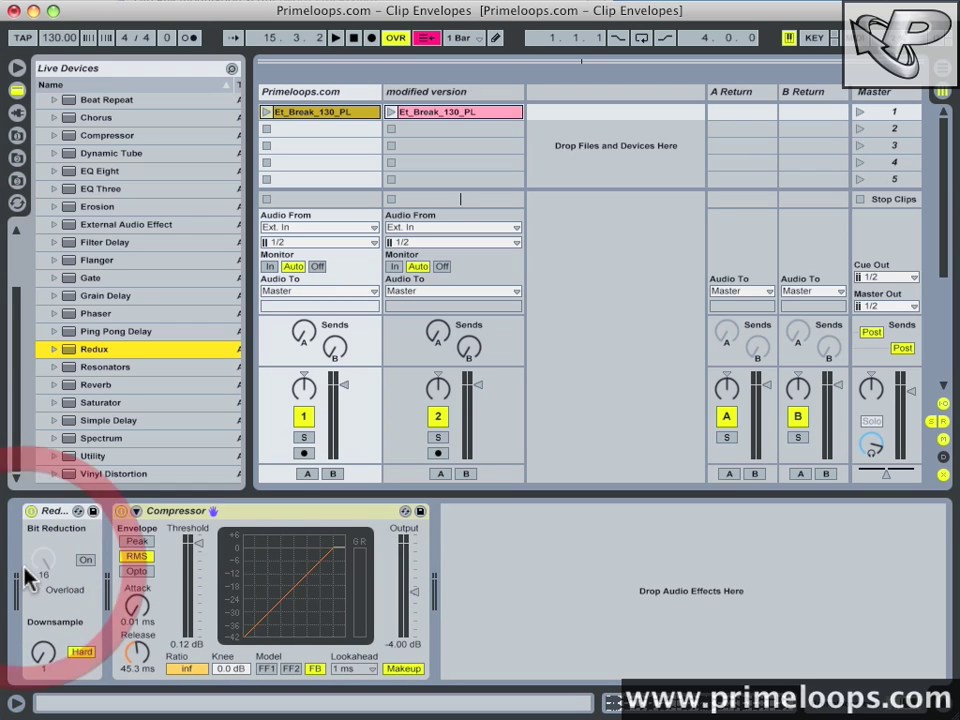
- Set Redux to Soft downsampling with Downsample at 20.0, stopping playback
click(82, 653)
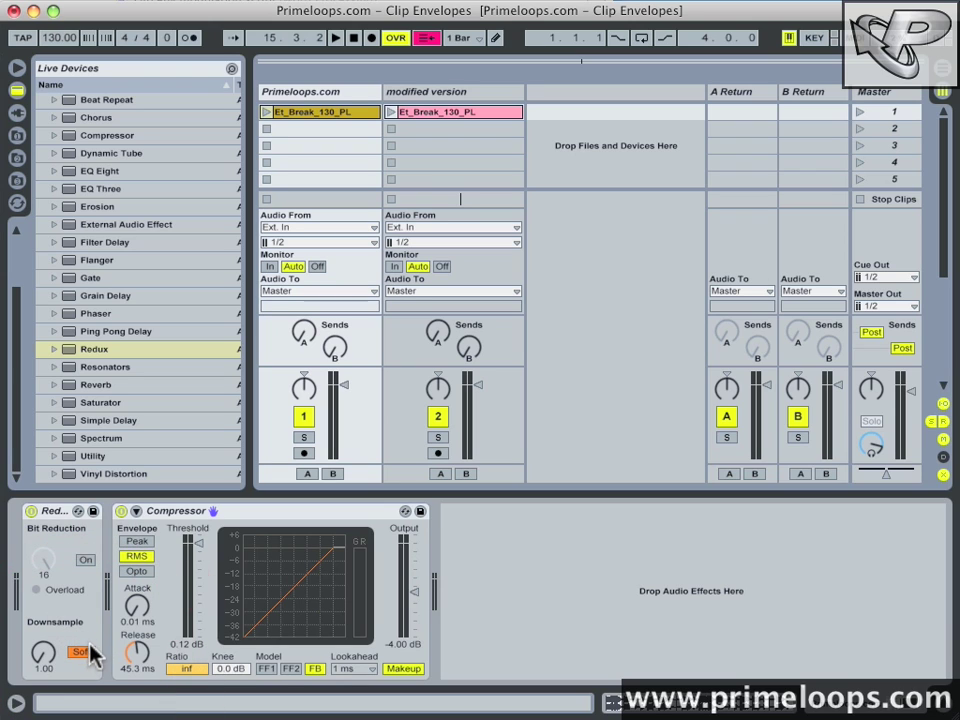
click(86, 650)
click(84, 652)
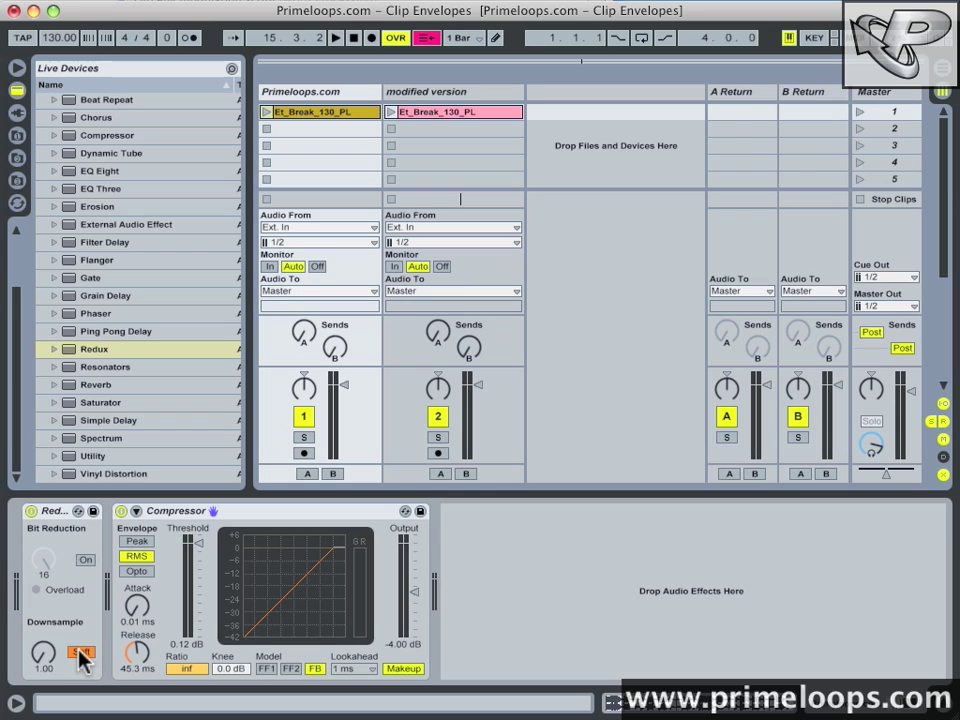
key(space)
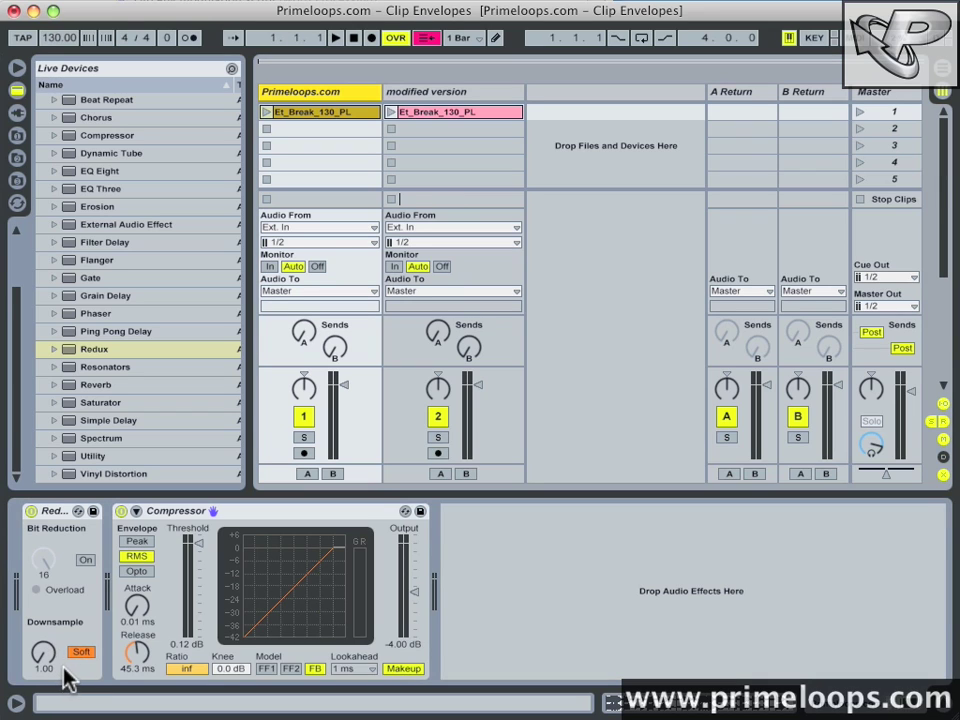
drag(43, 655, 43, 600)
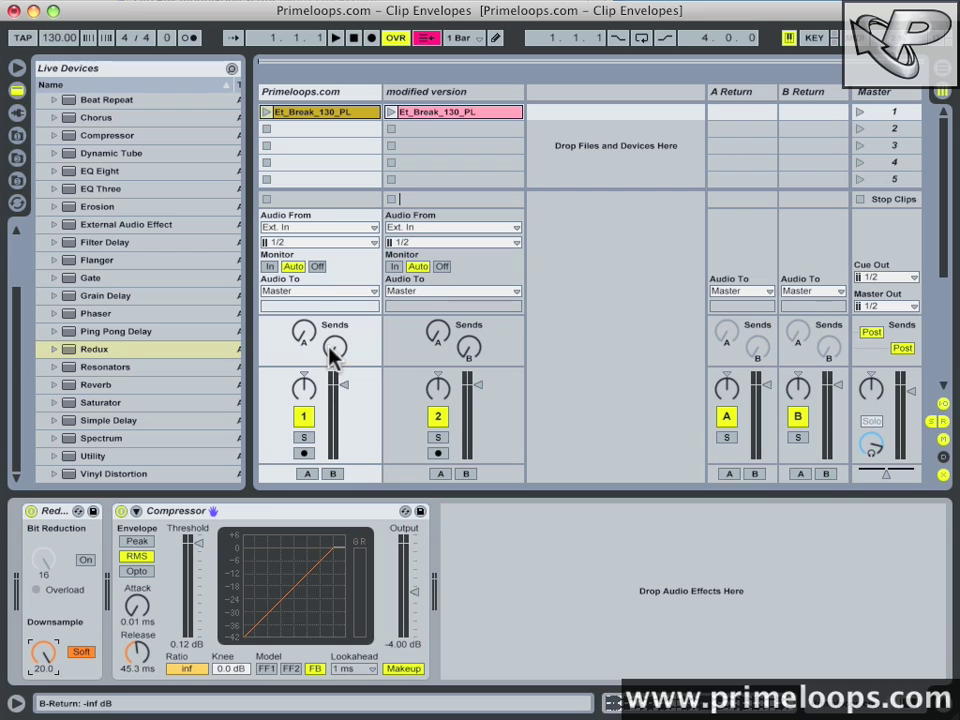
click(352, 116)
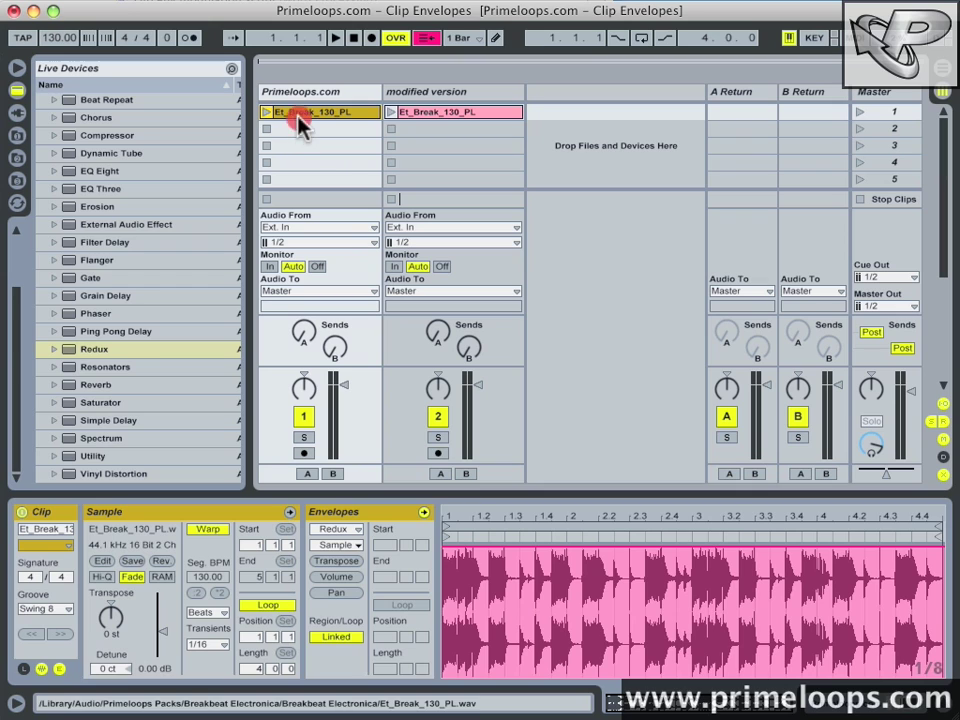
- Point the clip envelope at Redux Sample and pull it to the bottom across the clip while playing
click(300, 115)
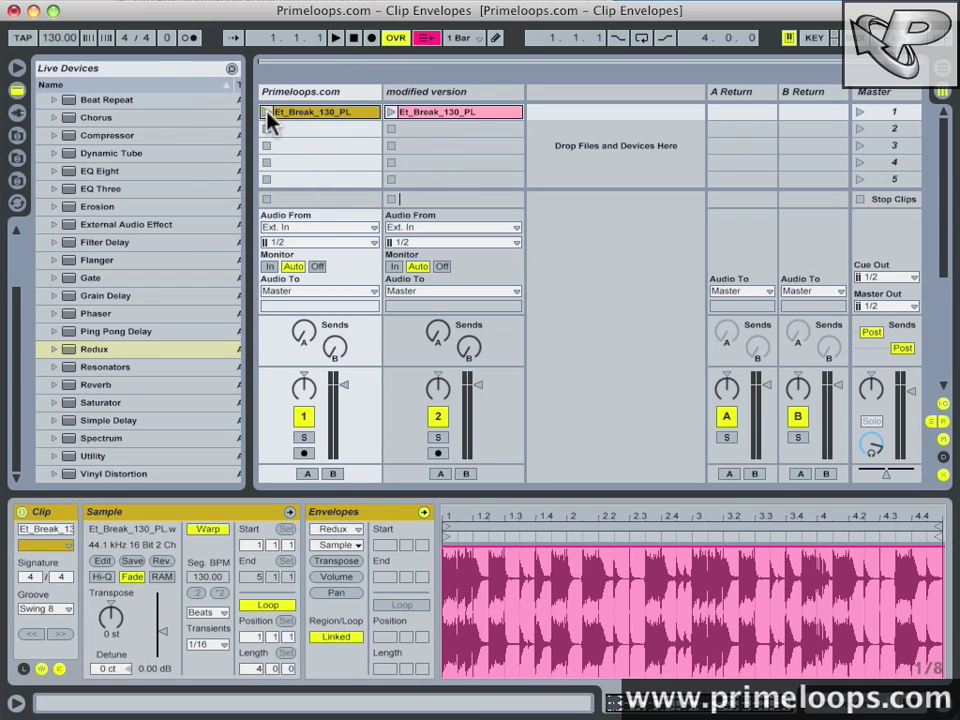
click(268, 113)
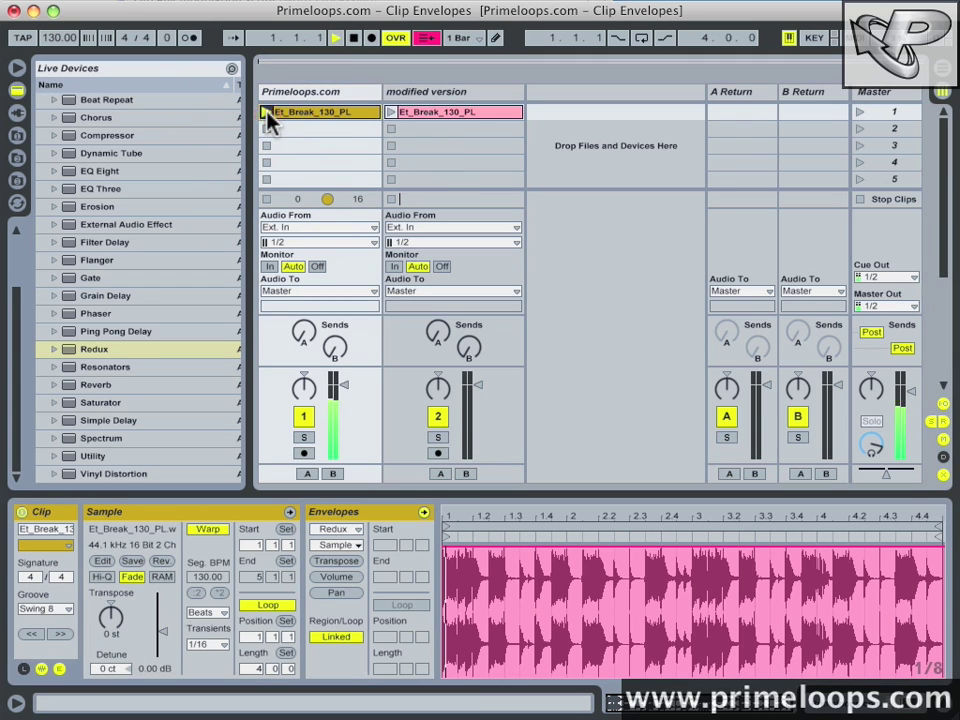
click(267, 200)
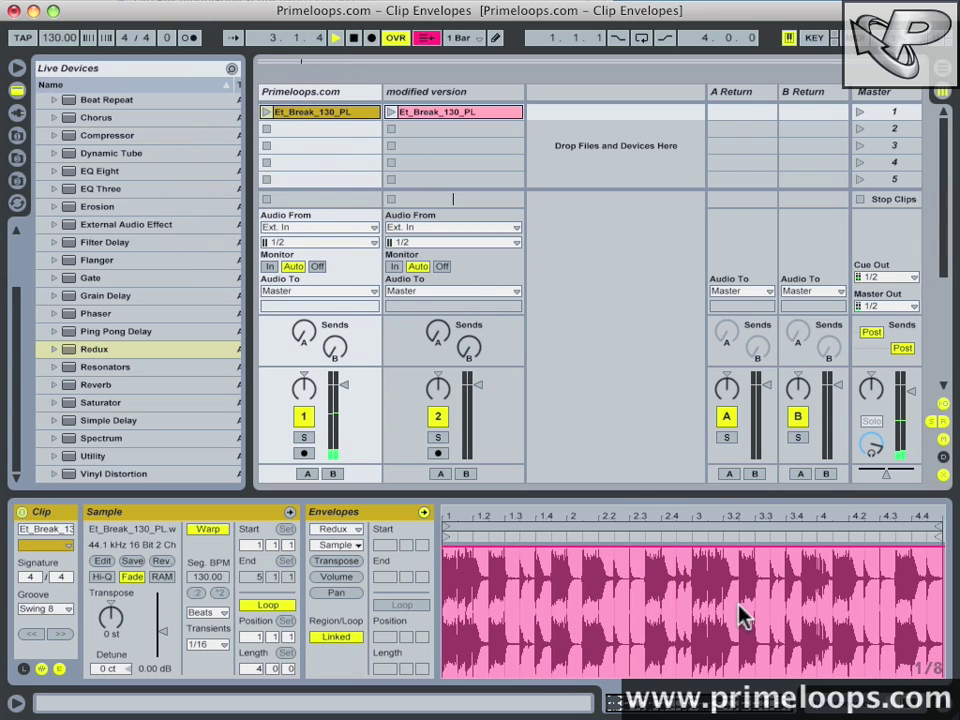
click(703, 557)
drag(703, 557, 705, 672)
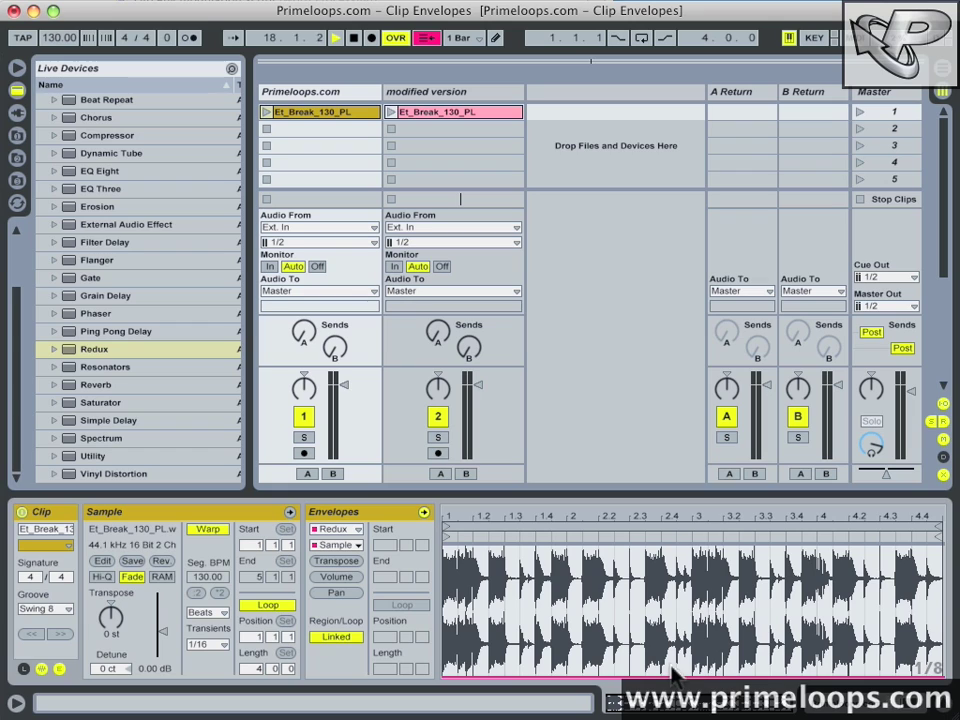
key(space)
click(266, 112)
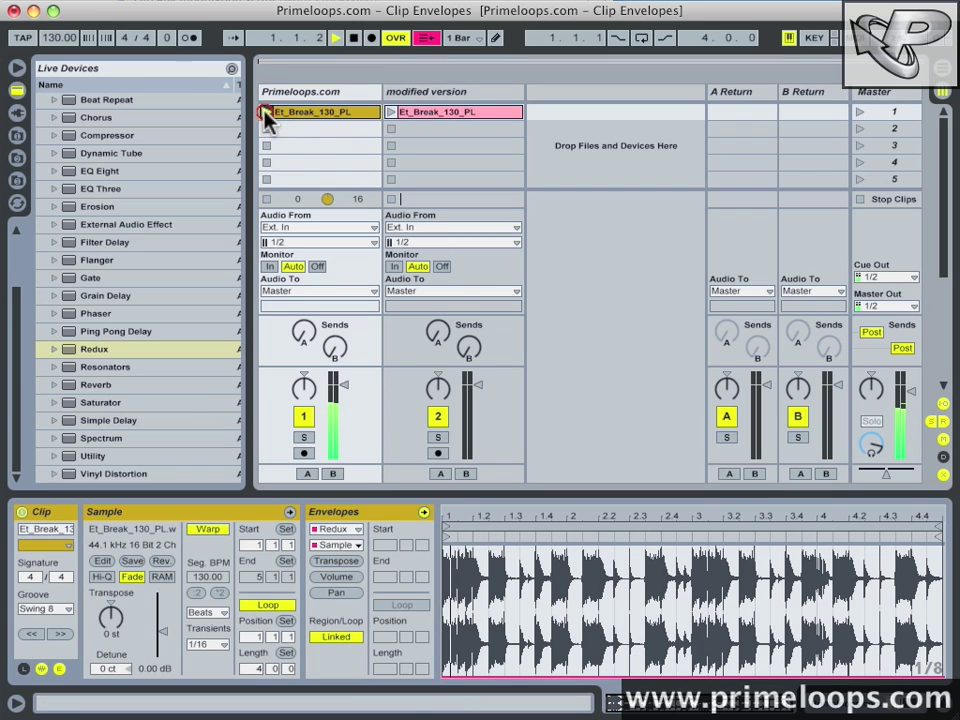
- Add a Redux downsample spike on the hit near 2.3 and paste a copy near 4.3
click(643, 684)
click(670, 682)
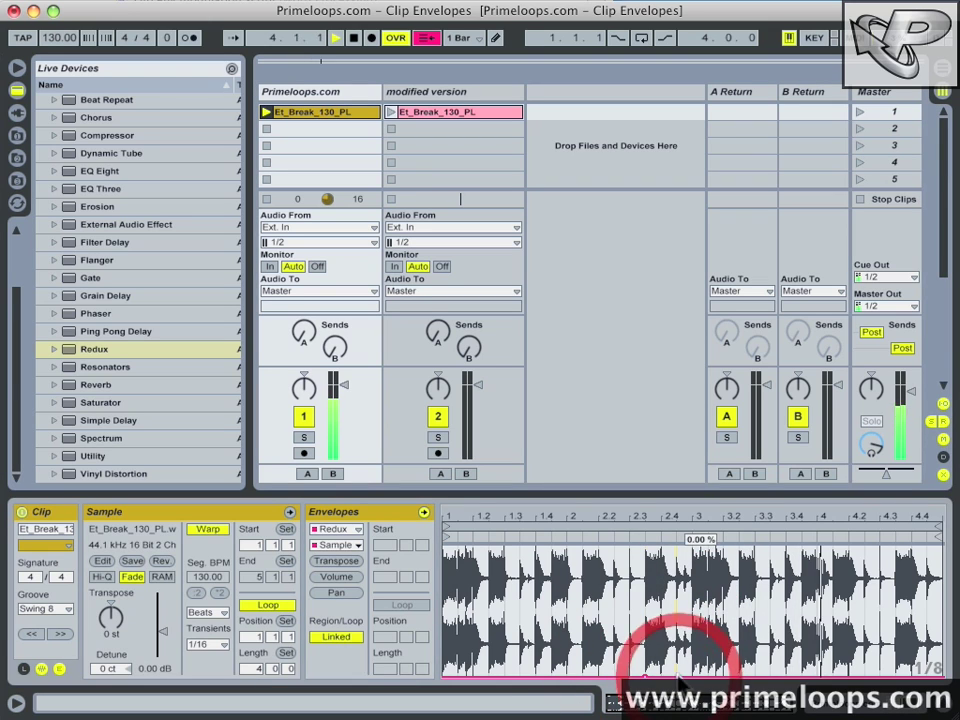
click(661, 679)
drag(661, 679, 645, 618)
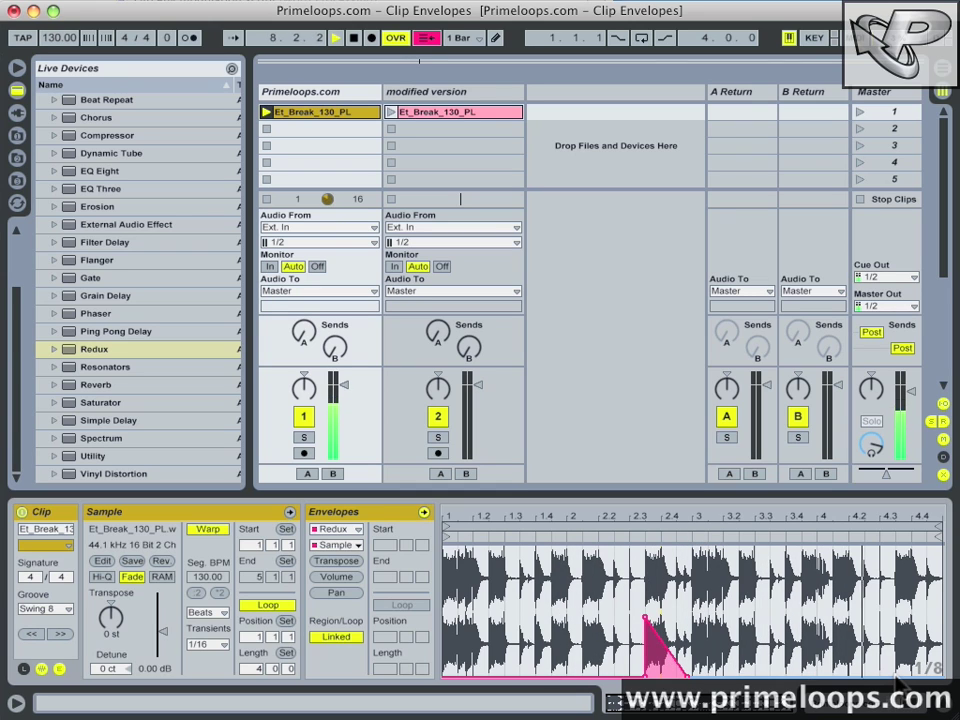
click(895, 676)
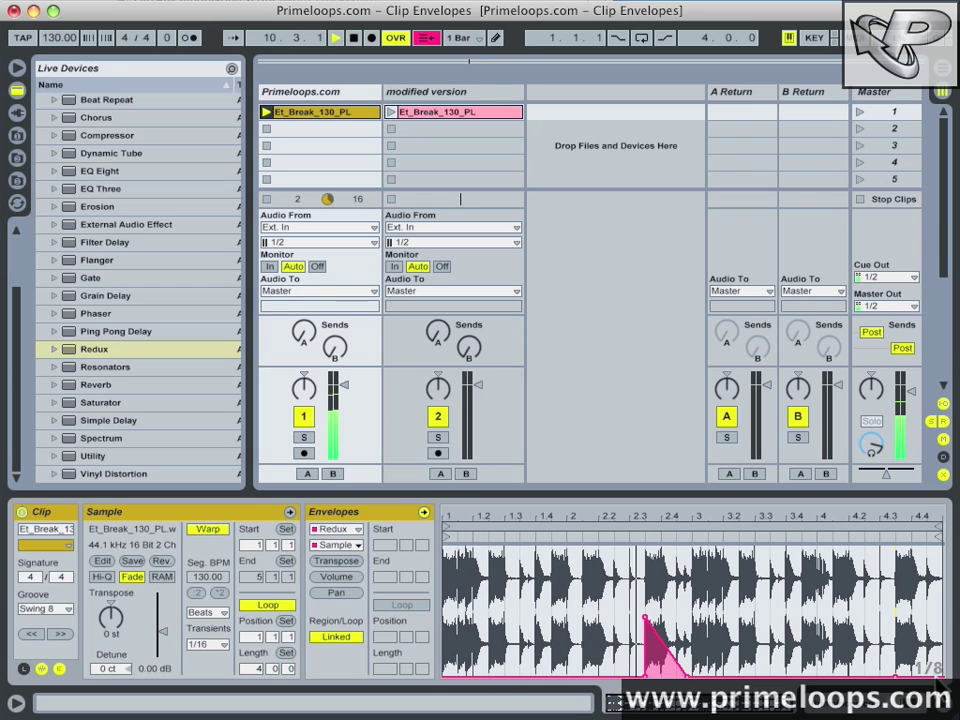
click(900, 680)
key(super+v)
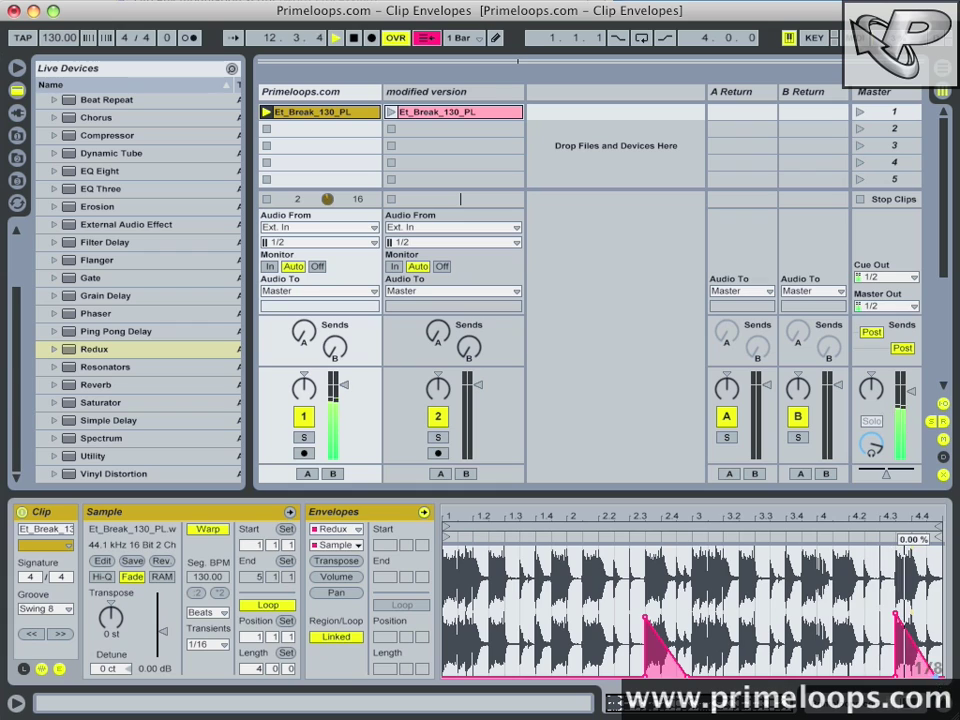
key(space)
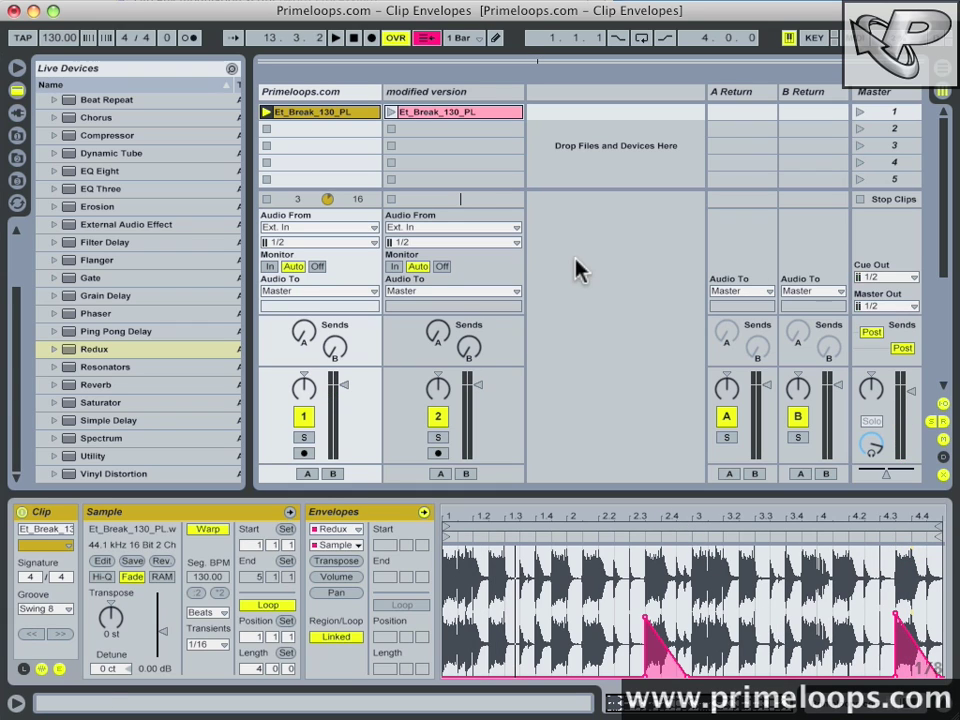
- Insert Simple Delay before Redux with delay times 2 (L) and 5 (R) and 29% feedback
click(331, 94)
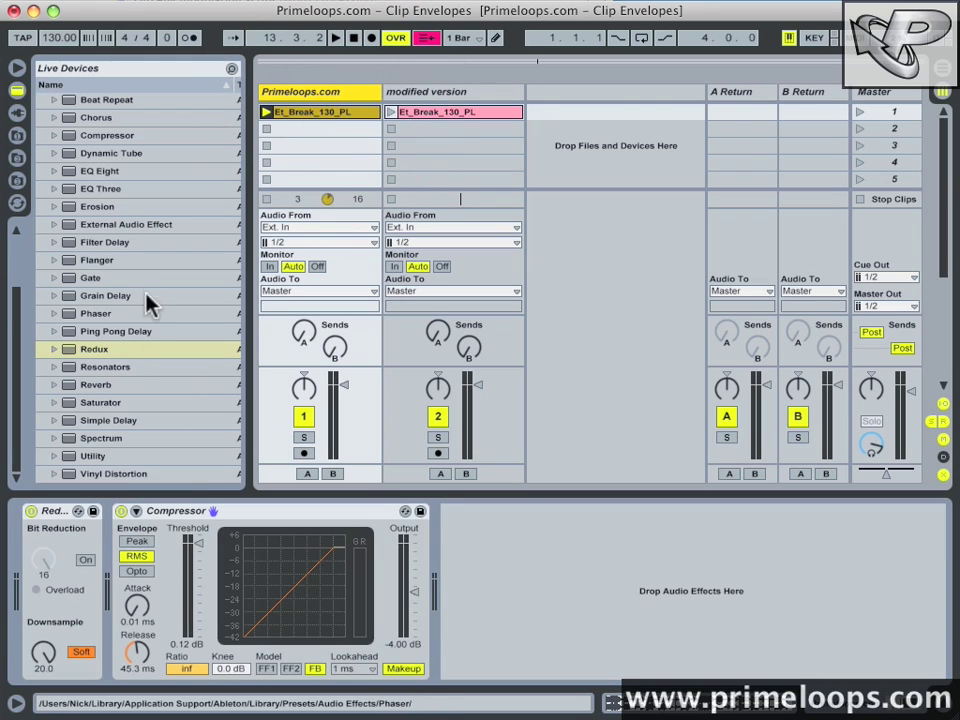
drag(90, 430, 30, 560)
click(73, 545)
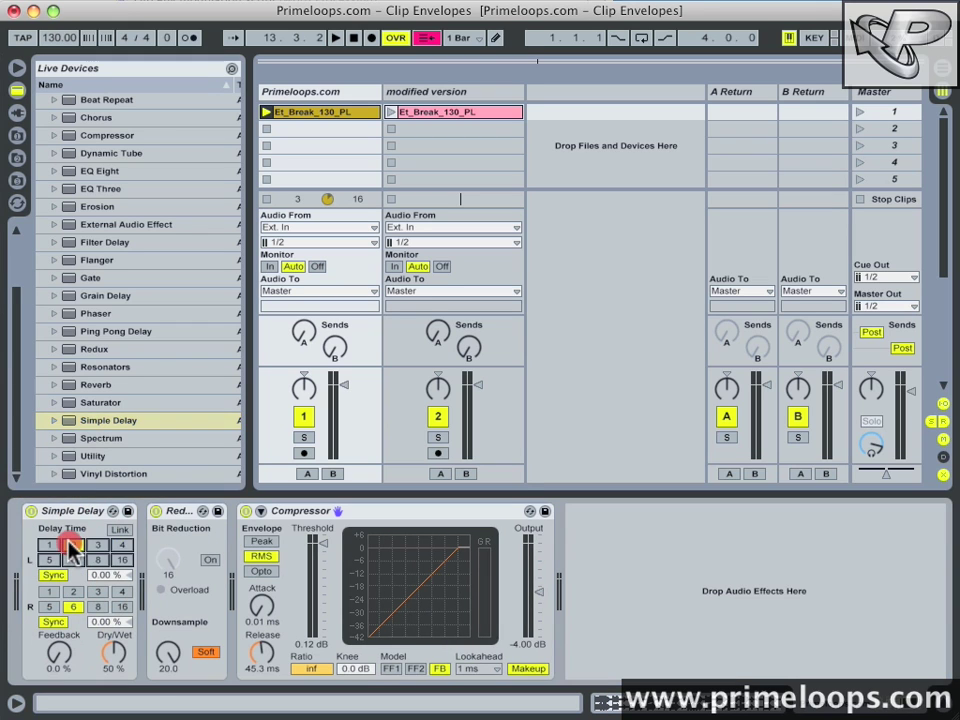
click(49, 606)
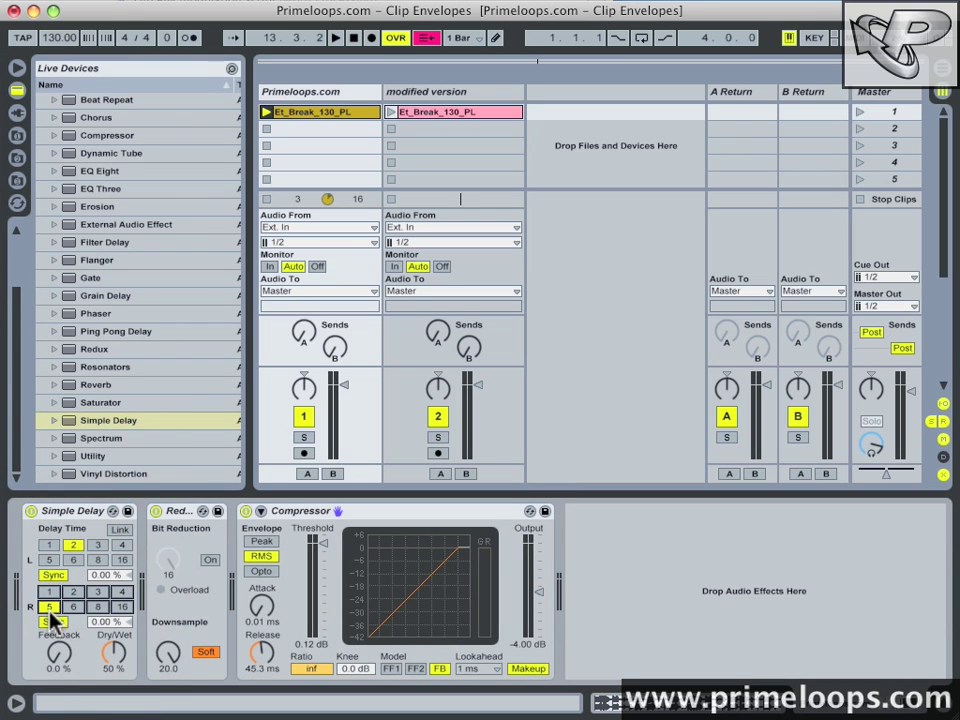
drag(64, 661, 64, 650)
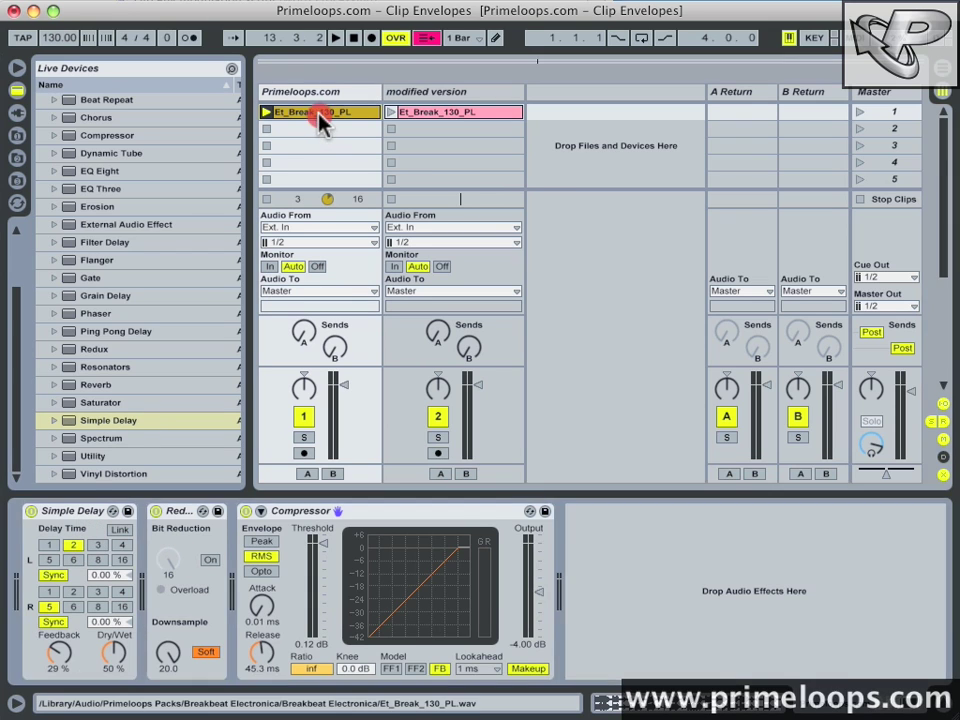
double_click(318, 118)
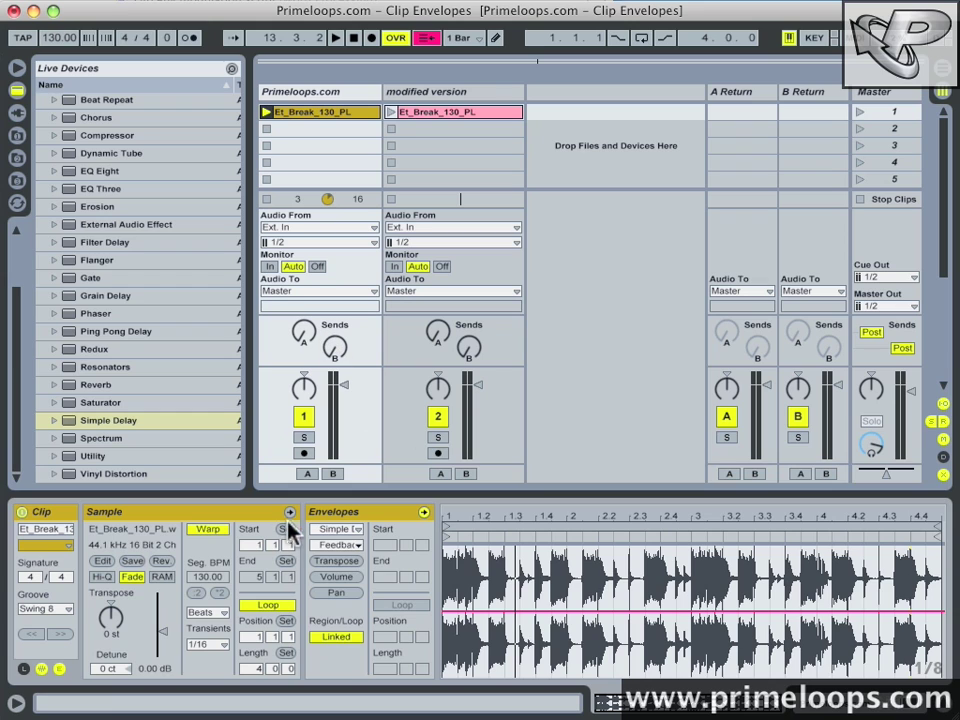
- Target the clip envelope at Simple Delay's Dry/Wet, stop playback, and activate the envelope line
click(348, 532)
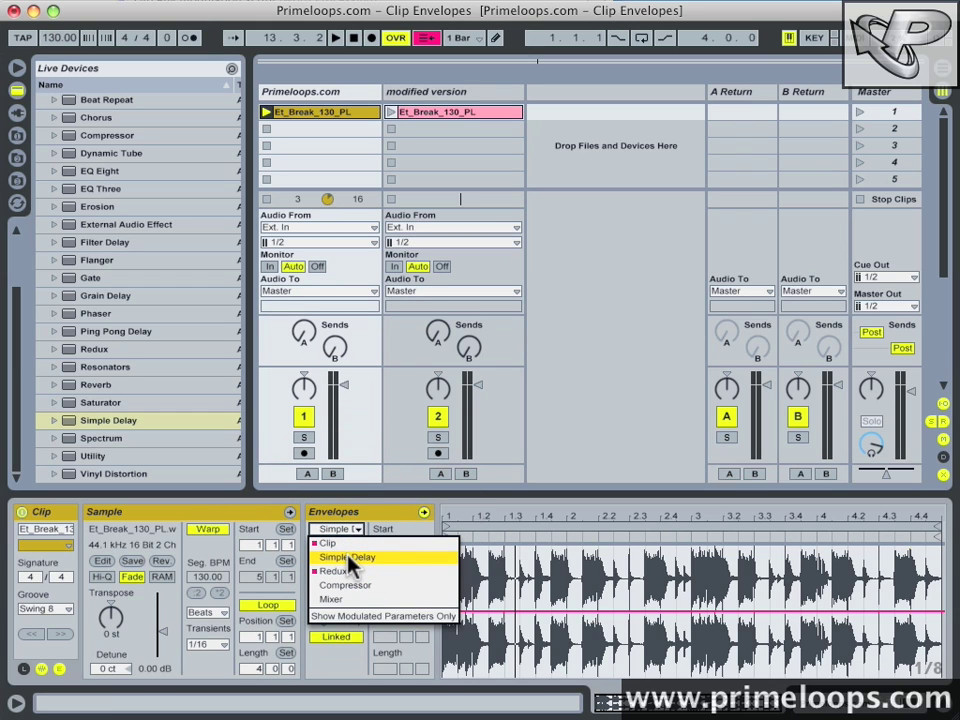
click(350, 560)
click(345, 546)
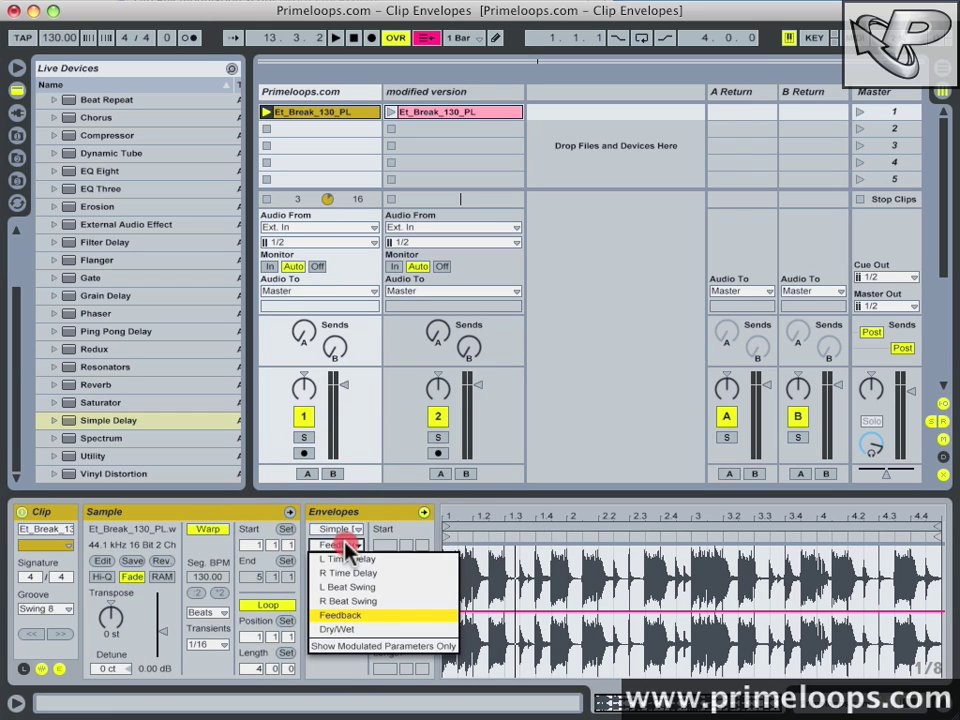
click(337, 629)
key(space)
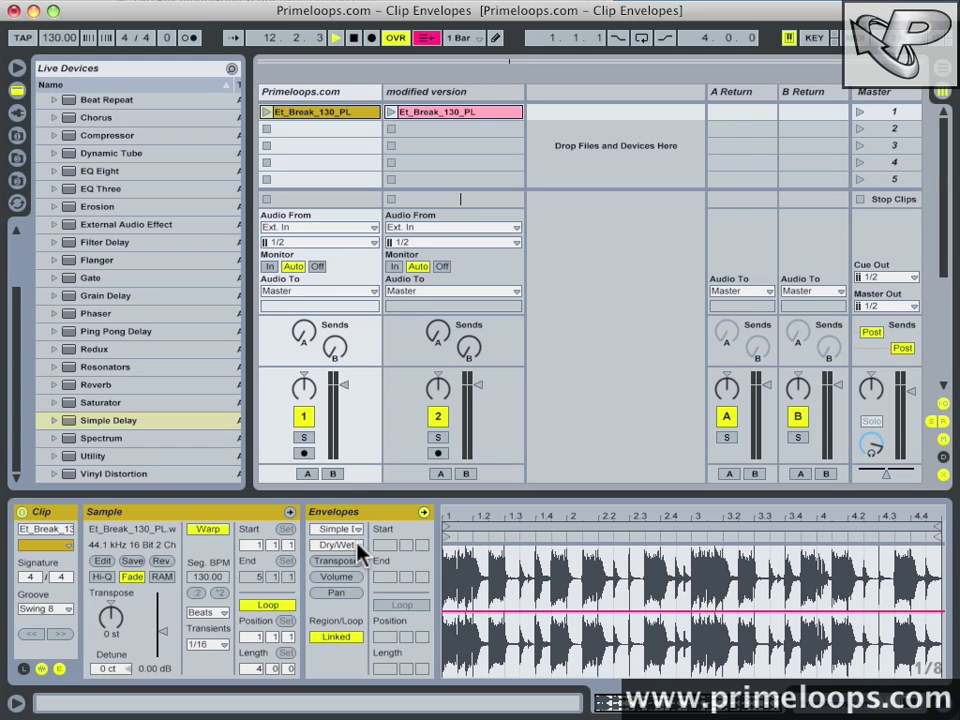
click(663, 614)
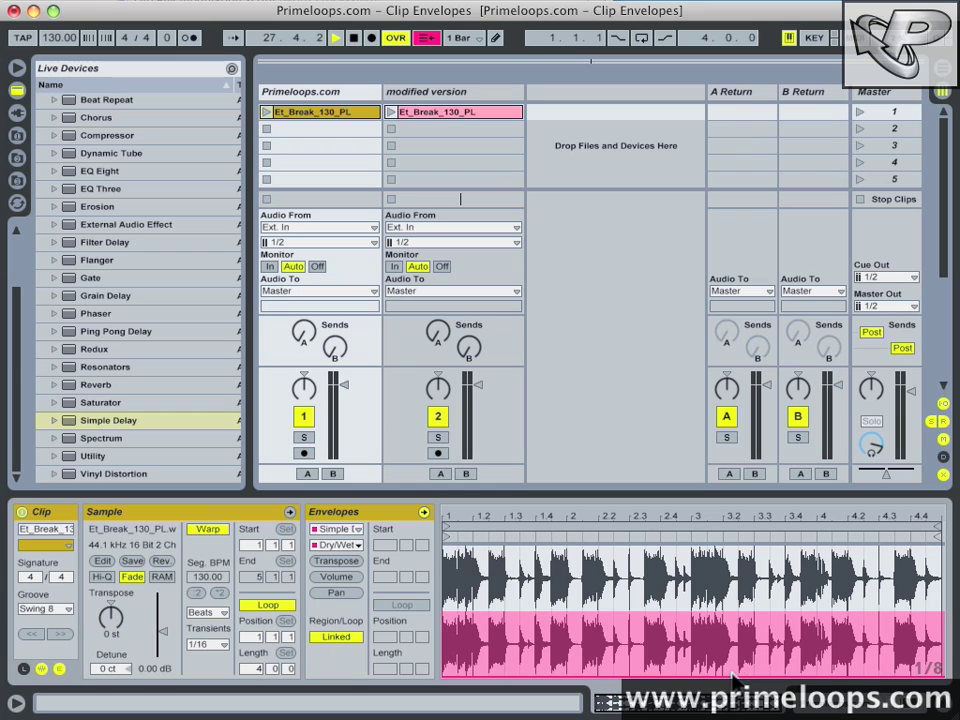
- Build a falling Dry/Wet ramp right after the hit near beat 3.2
click(740, 682)
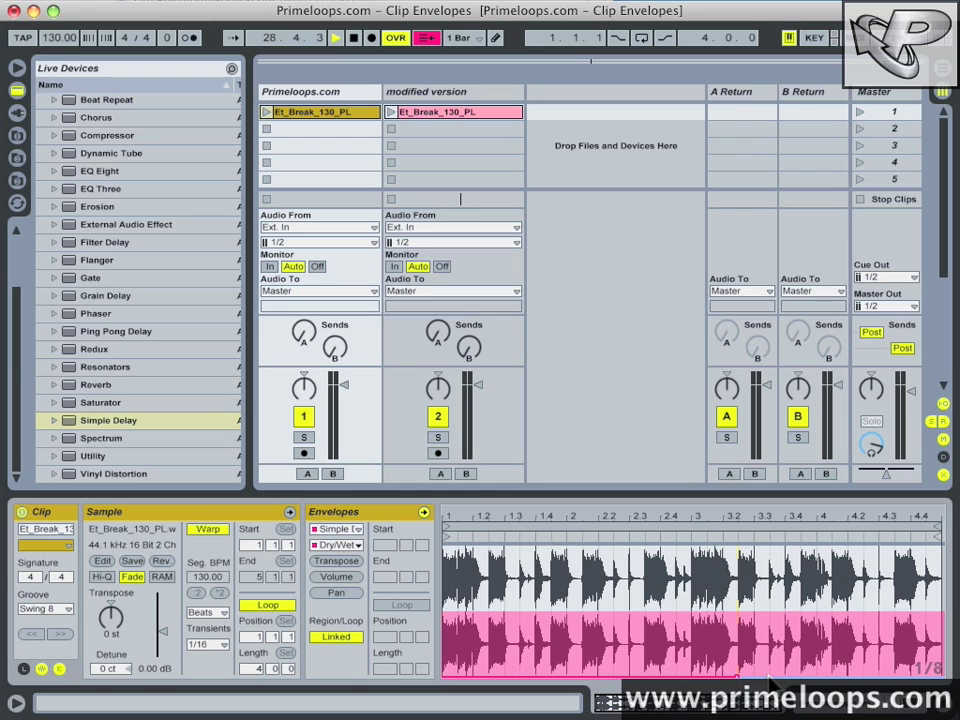
click(755, 685)
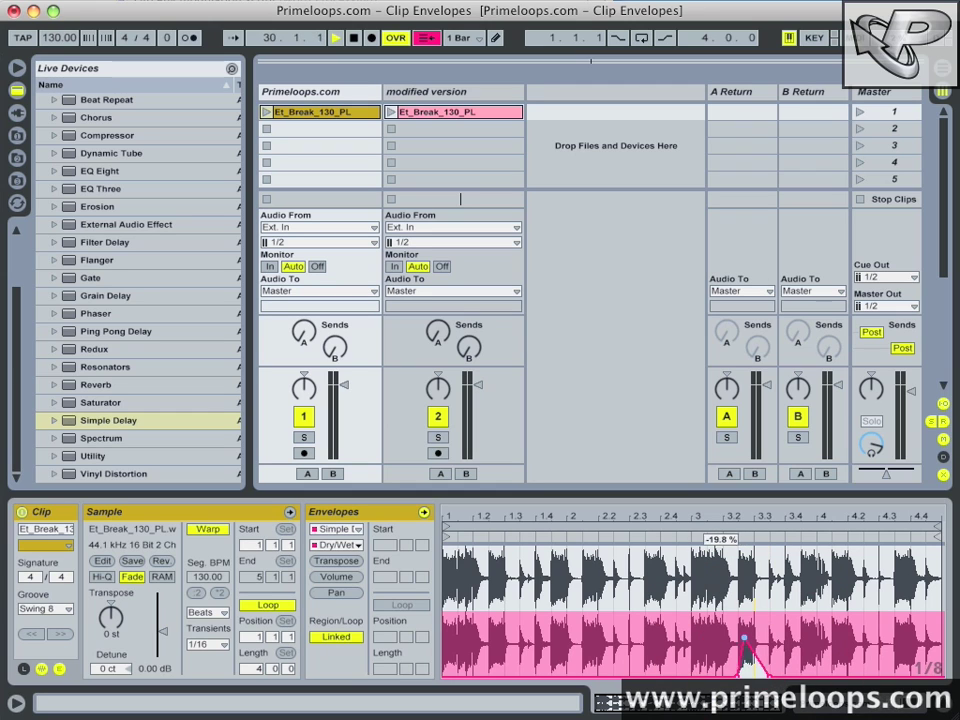
drag(740, 680, 738, 612)
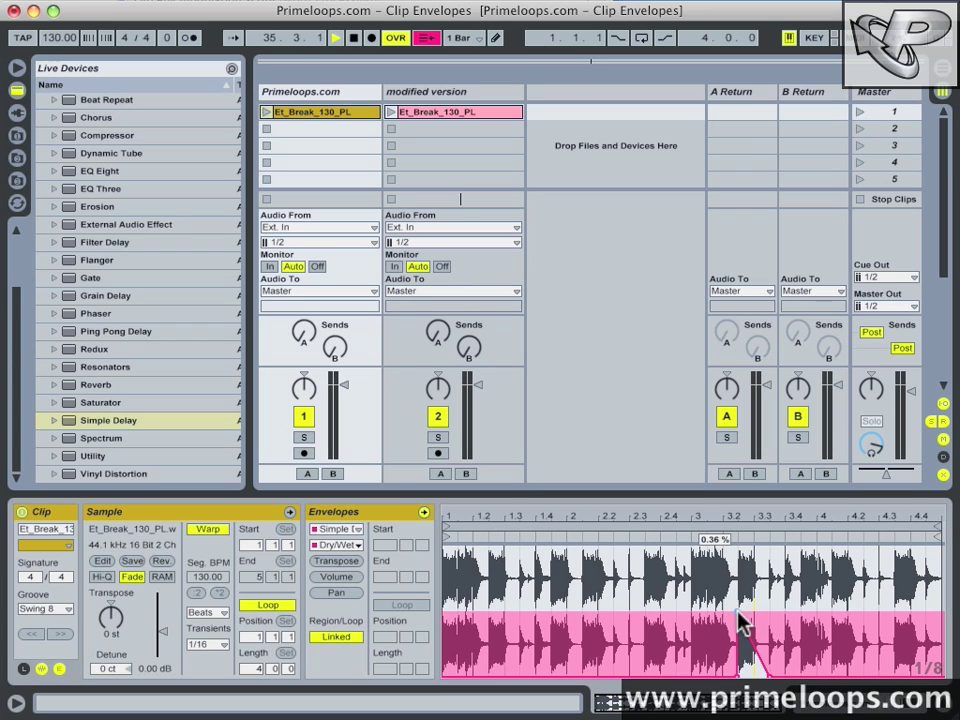
drag(737, 611, 737, 611)
mouse_move(747, 634)
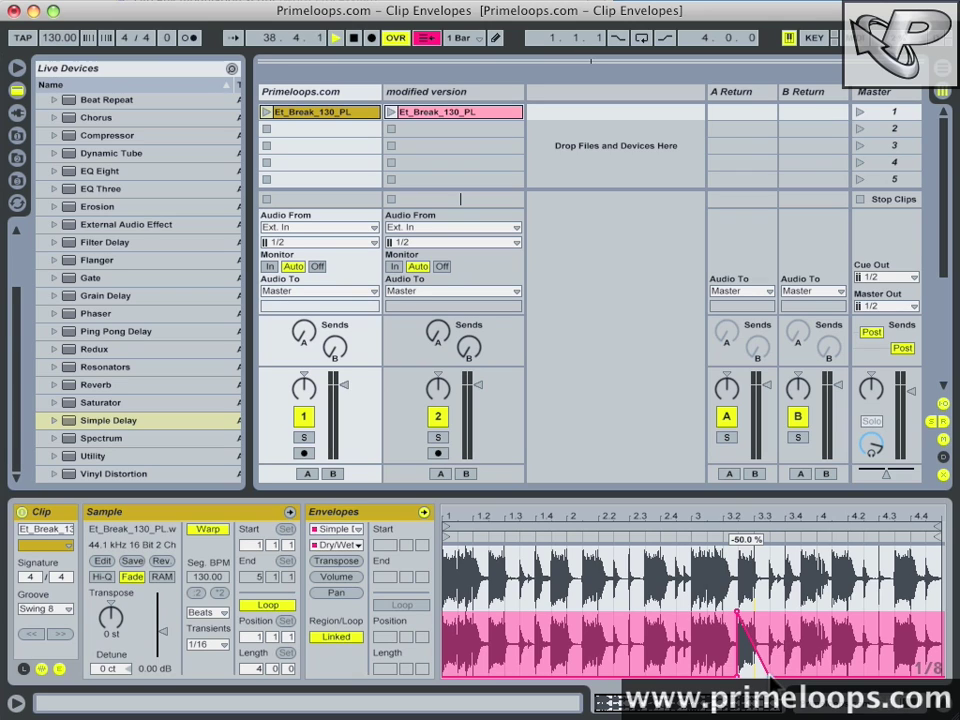
drag(770, 675, 777, 676)
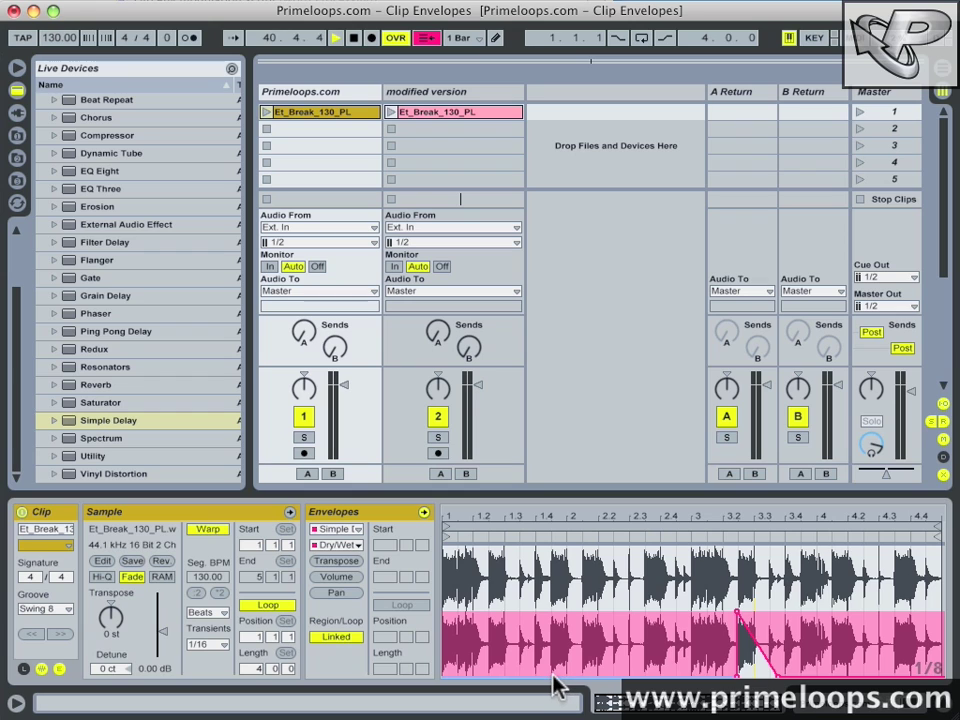
- Add a second Dry/Wet ramp after the hit near beat 1.4 and fine-tune it during playback
click(550, 675)
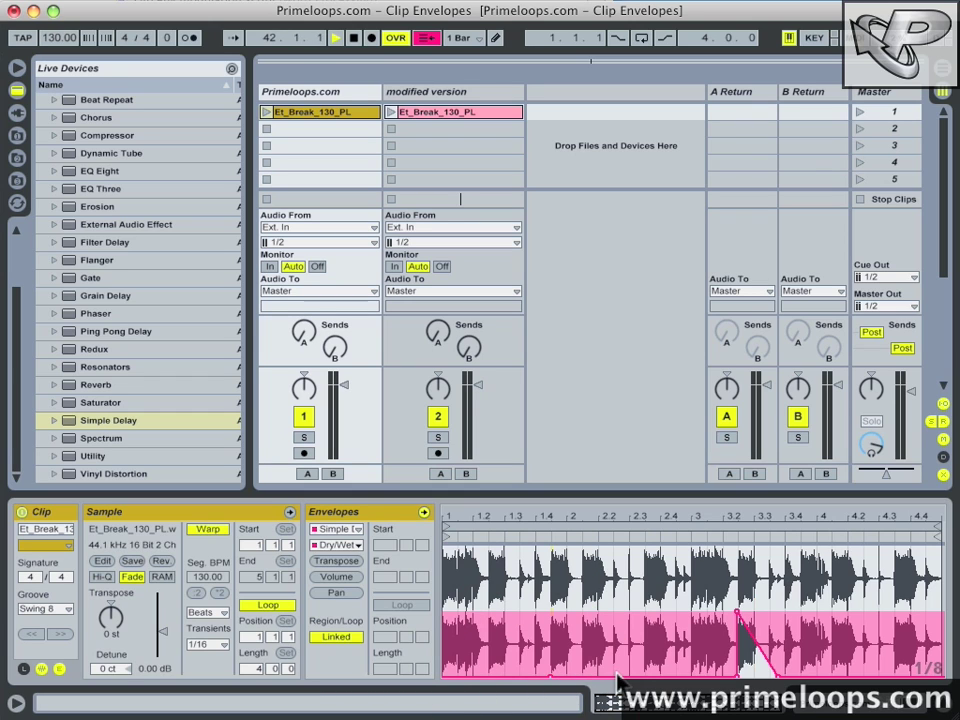
click(583, 679)
click(580, 679)
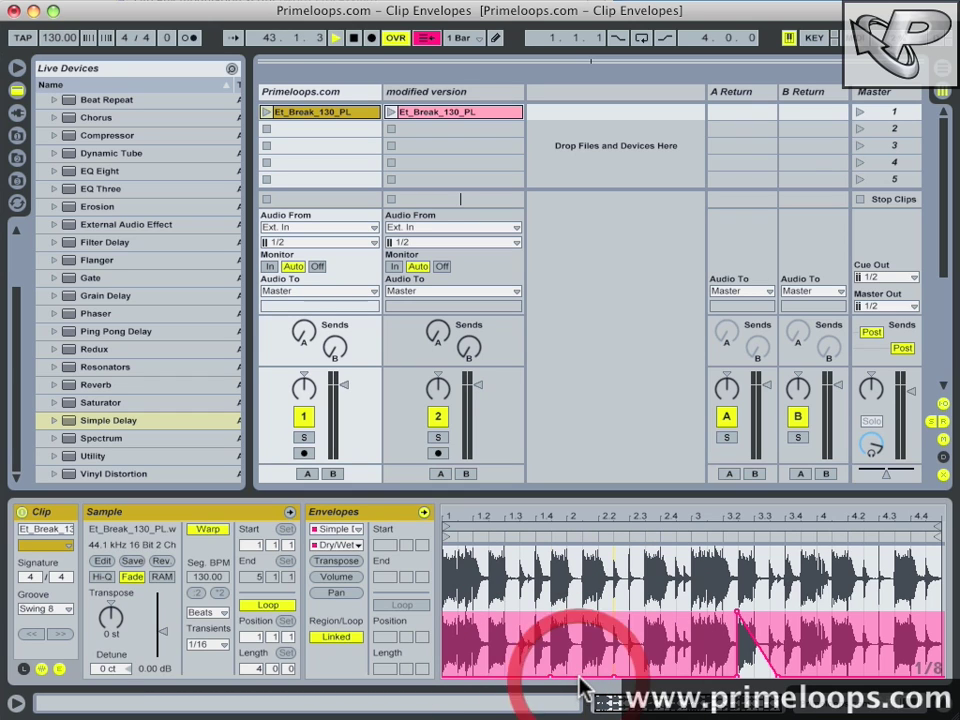
drag(551, 675, 551, 612)
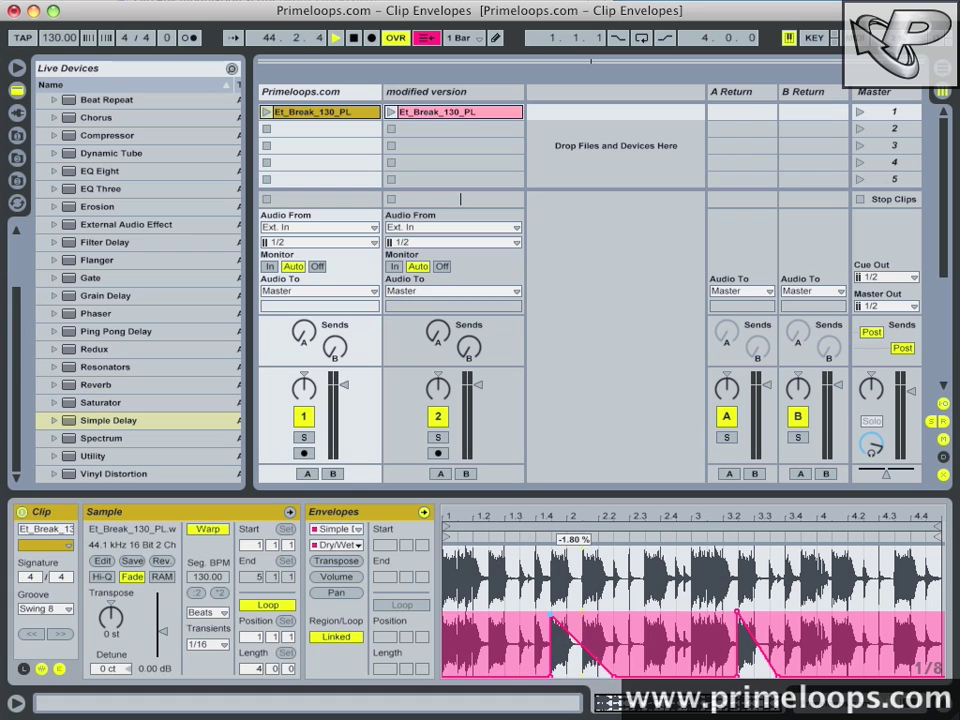
click(267, 112)
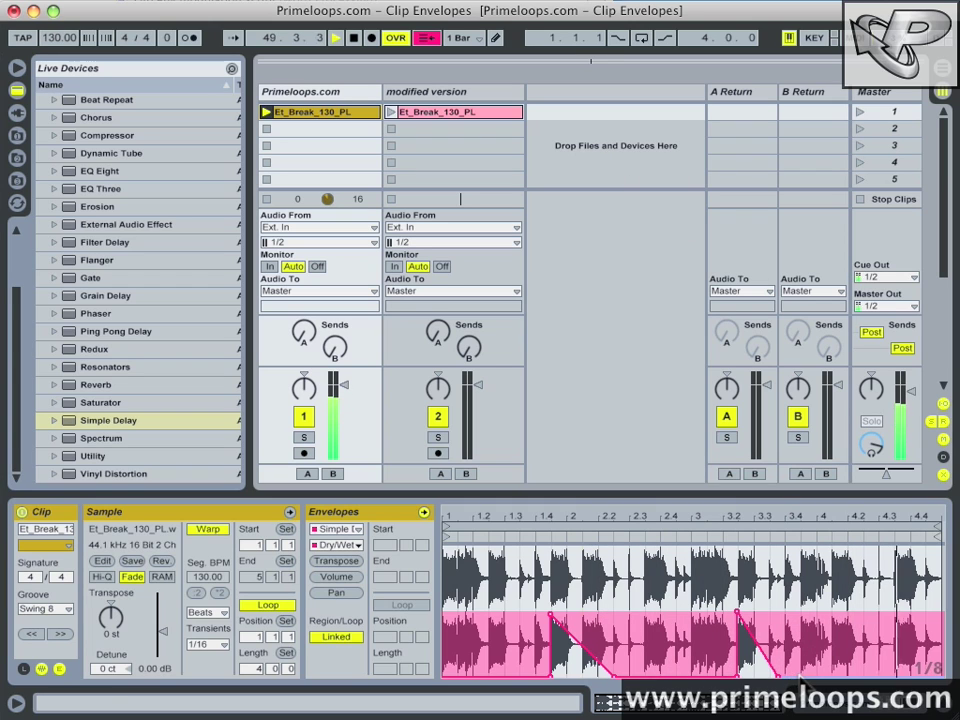
drag(800, 675, 801, 612)
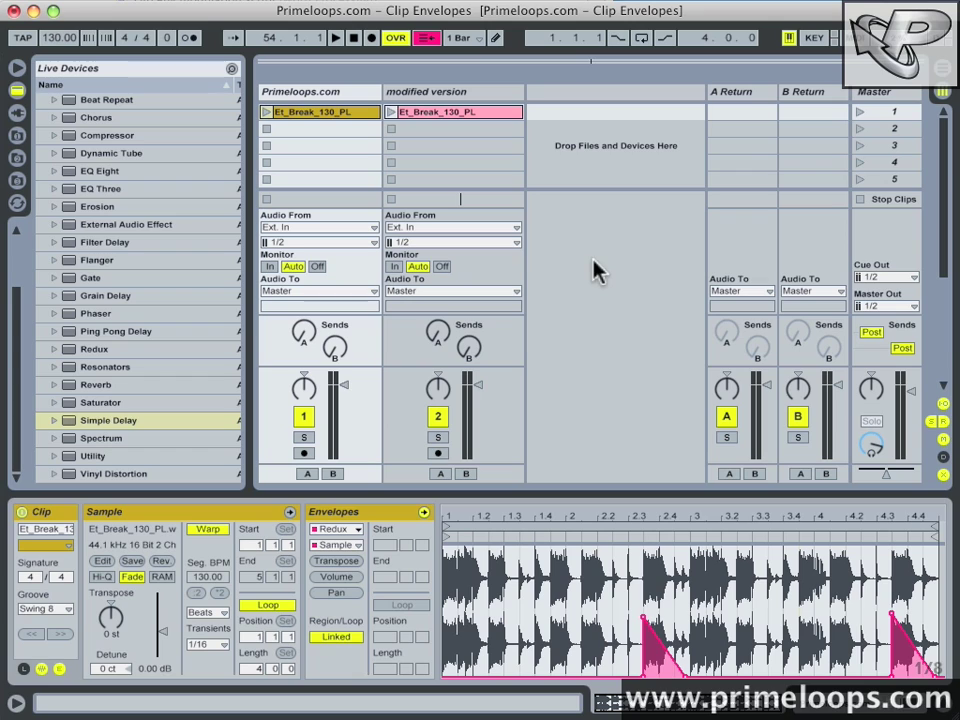
- Show the pink modified version clip's Redux envelope, then play and stop that clip
click(474, 119)
click(476, 118)
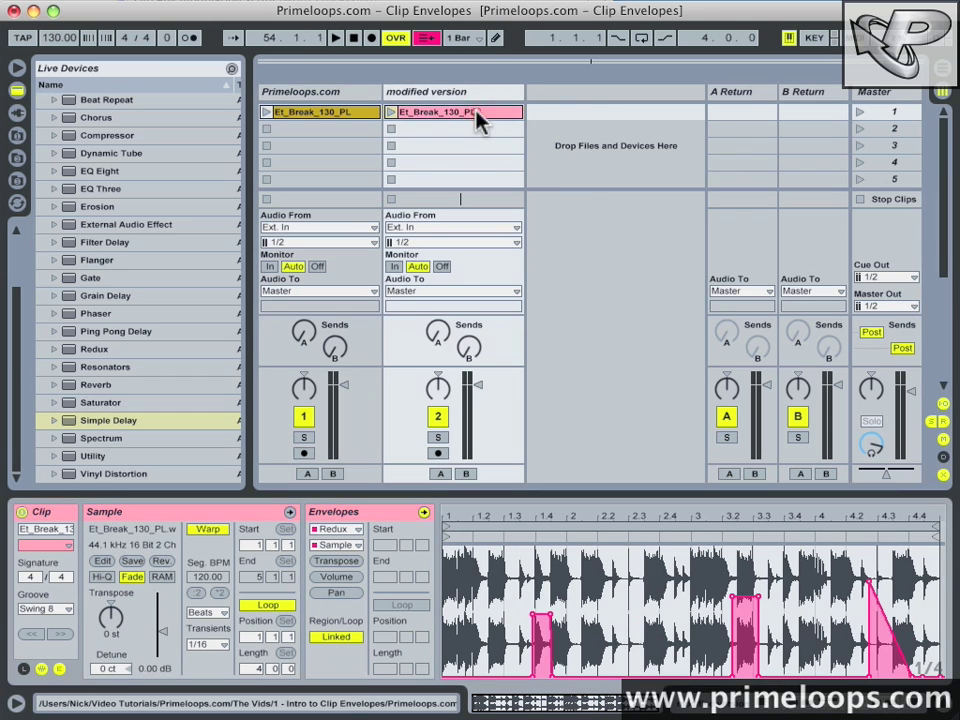
click(391, 113)
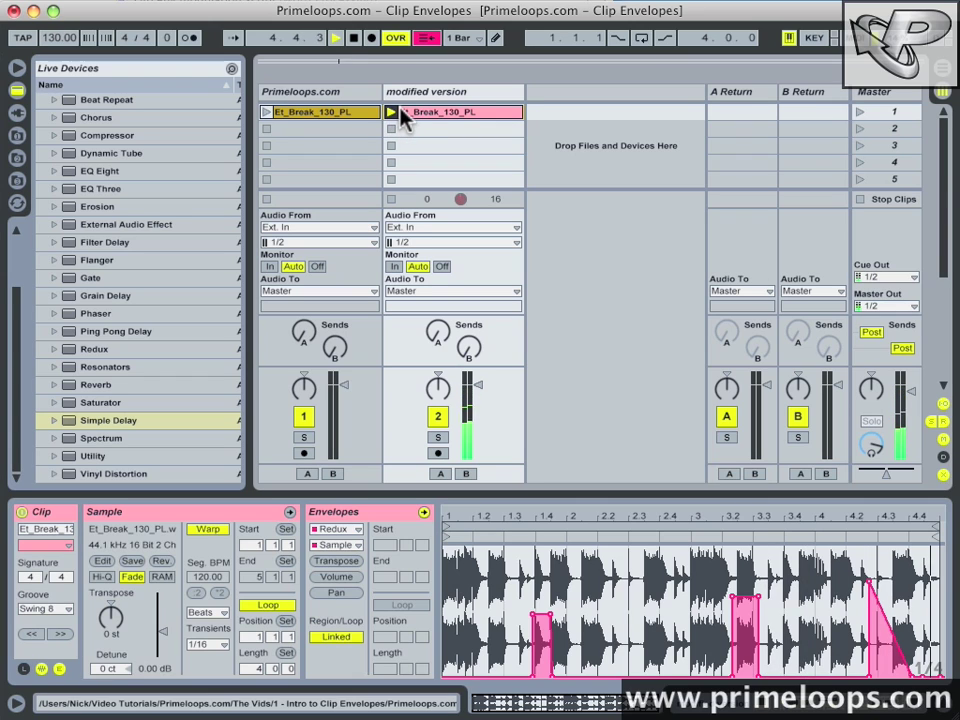
click(394, 203)
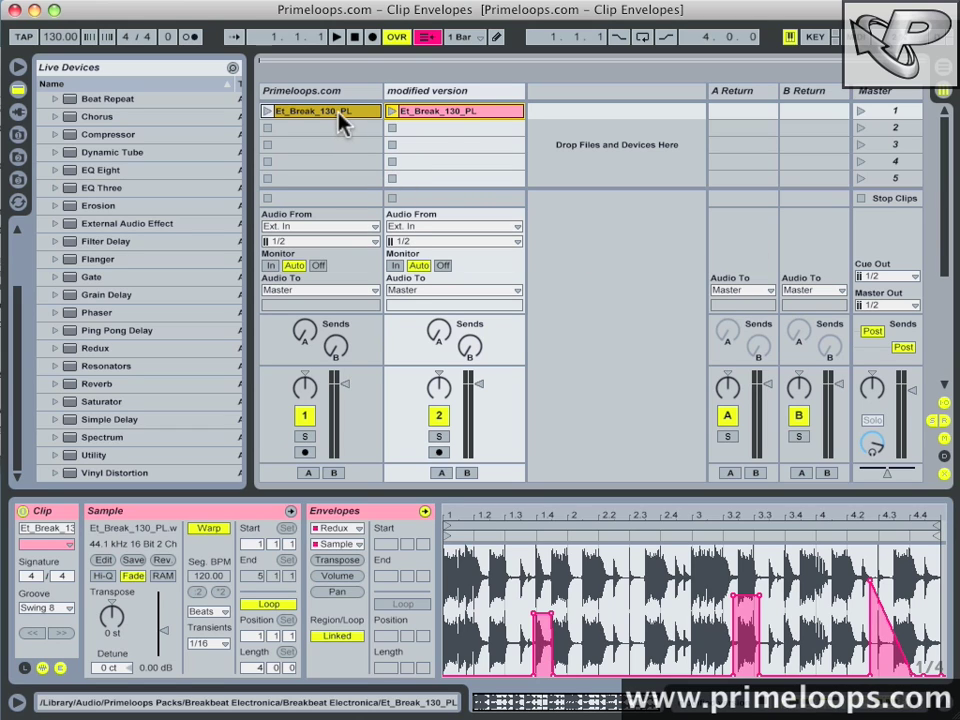
- Select the modified break clip and bring its Redux Sample envelope back into view
click(470, 114)
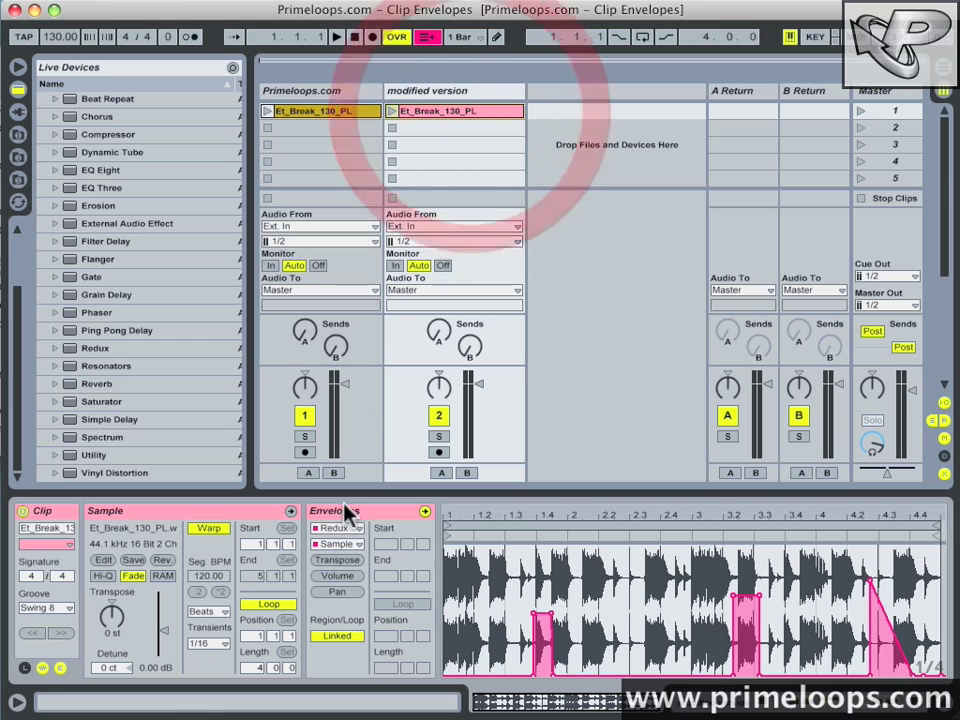
click(61, 669)
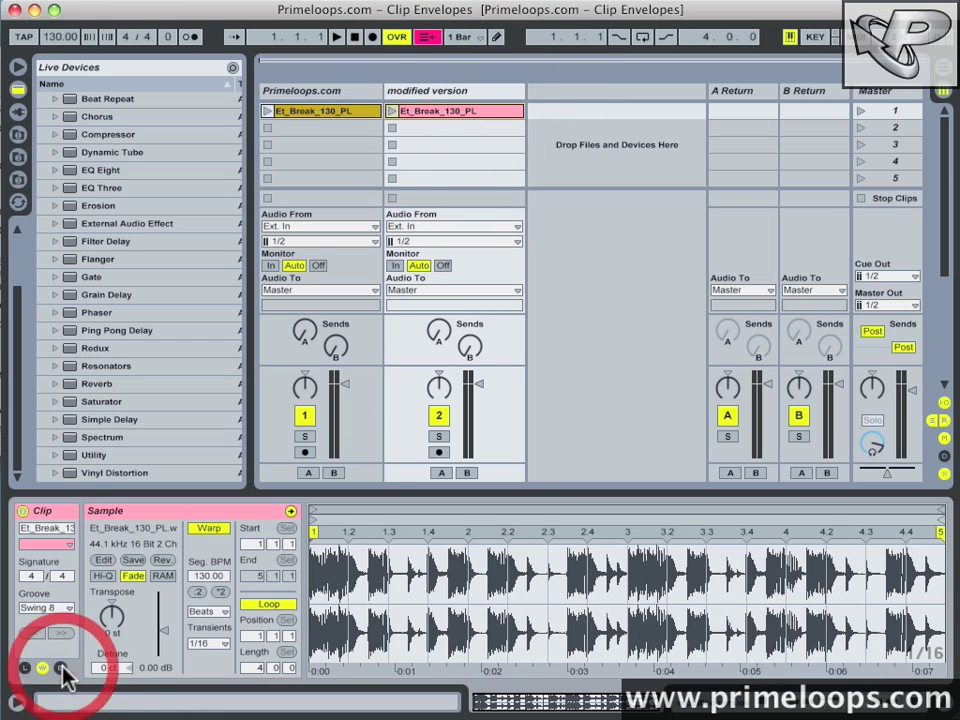
click(61, 669)
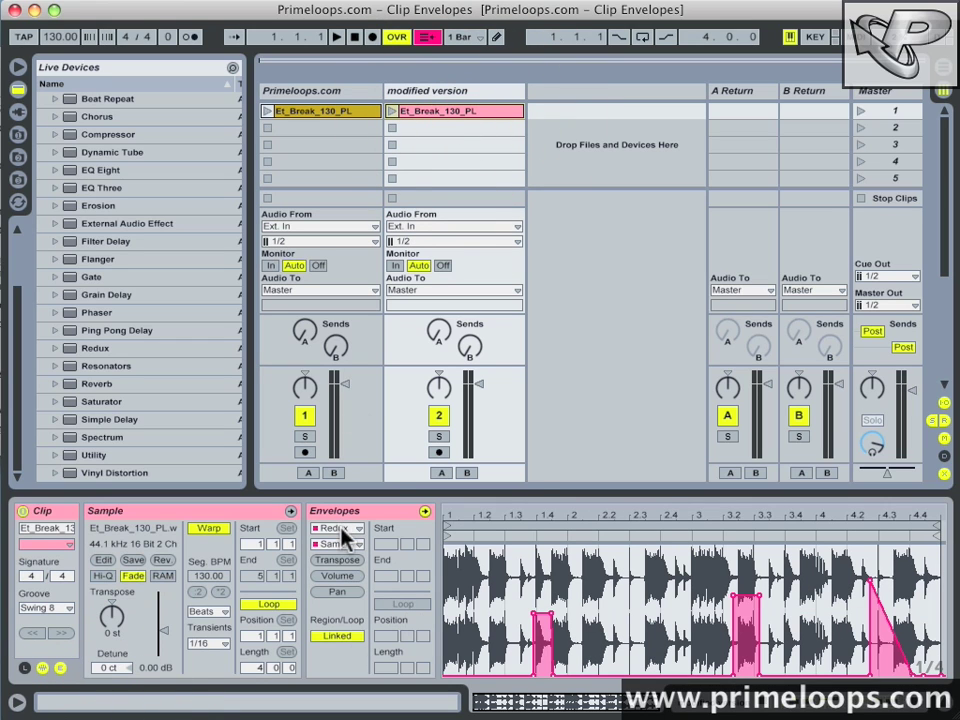